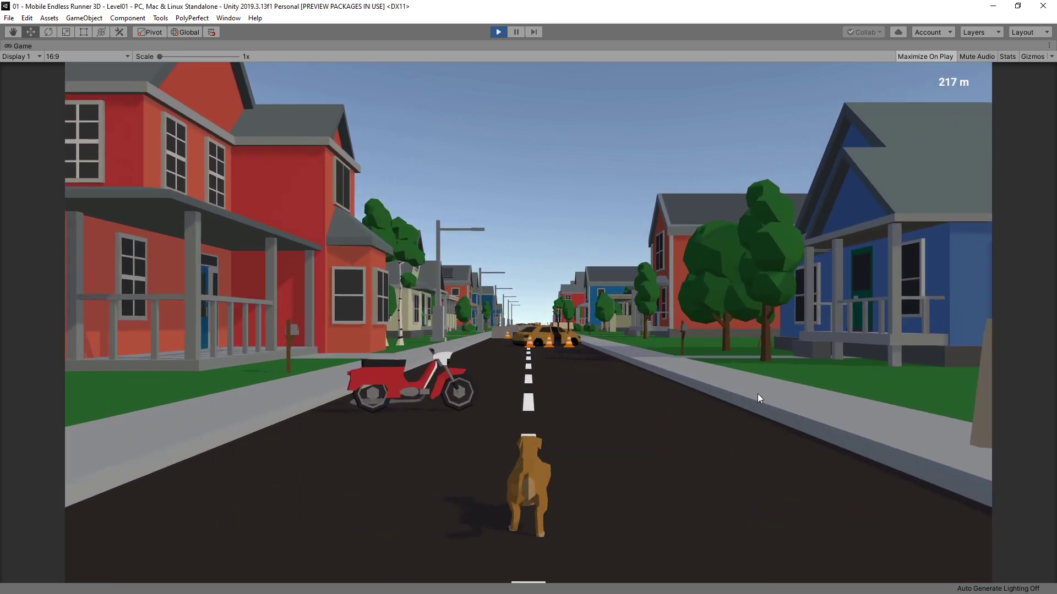
# Step: Play the endless runner, steering the dog between lanes around the cars, barriers and crates
pyautogui.press('Left')
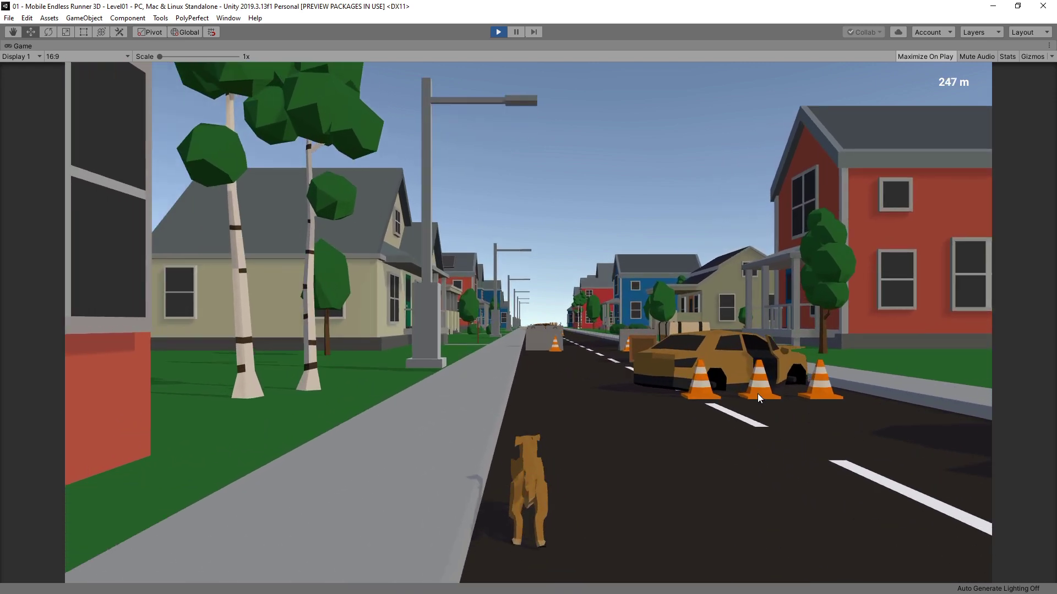
pyautogui.press('Right')
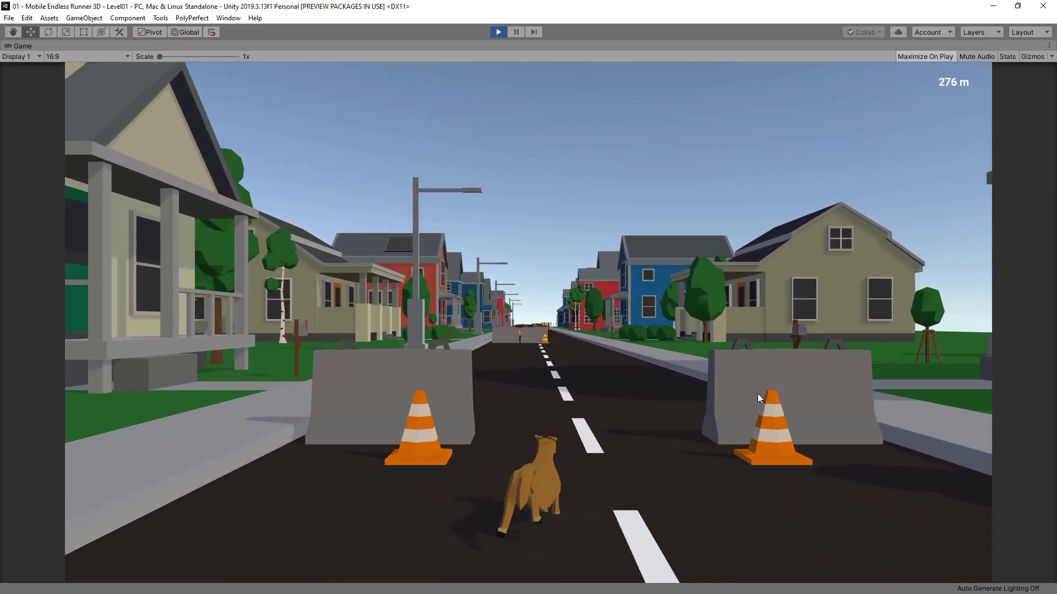
pyautogui.press('Right')
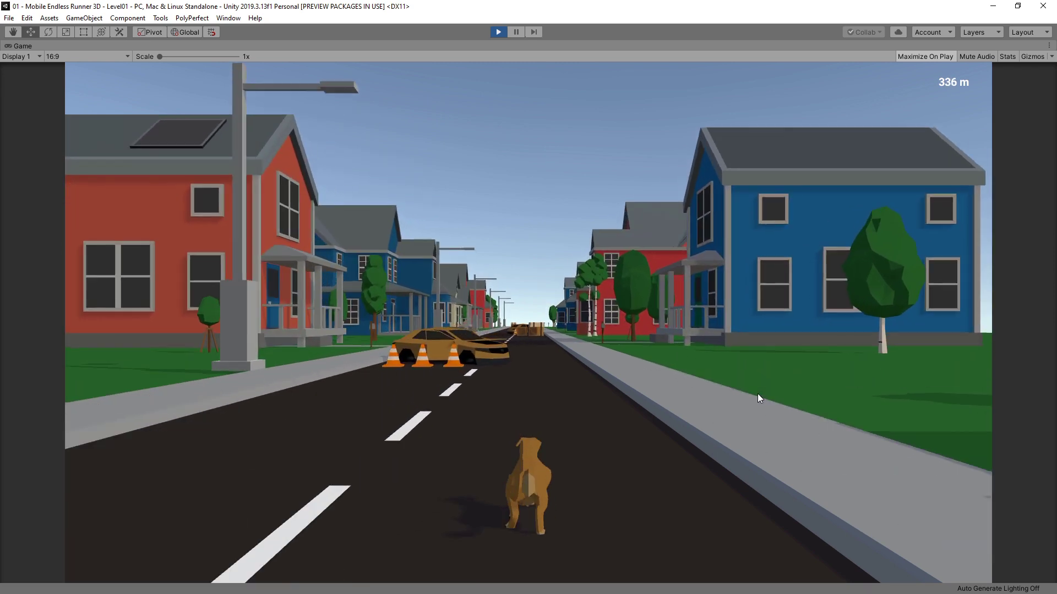
pyautogui.press('Left')
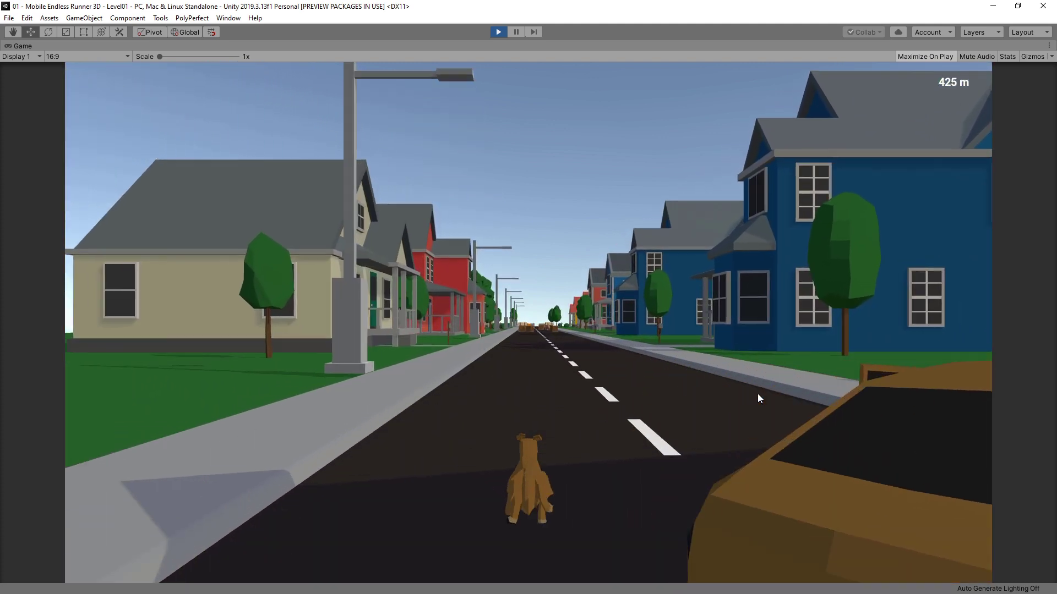
pyautogui.press('Right')
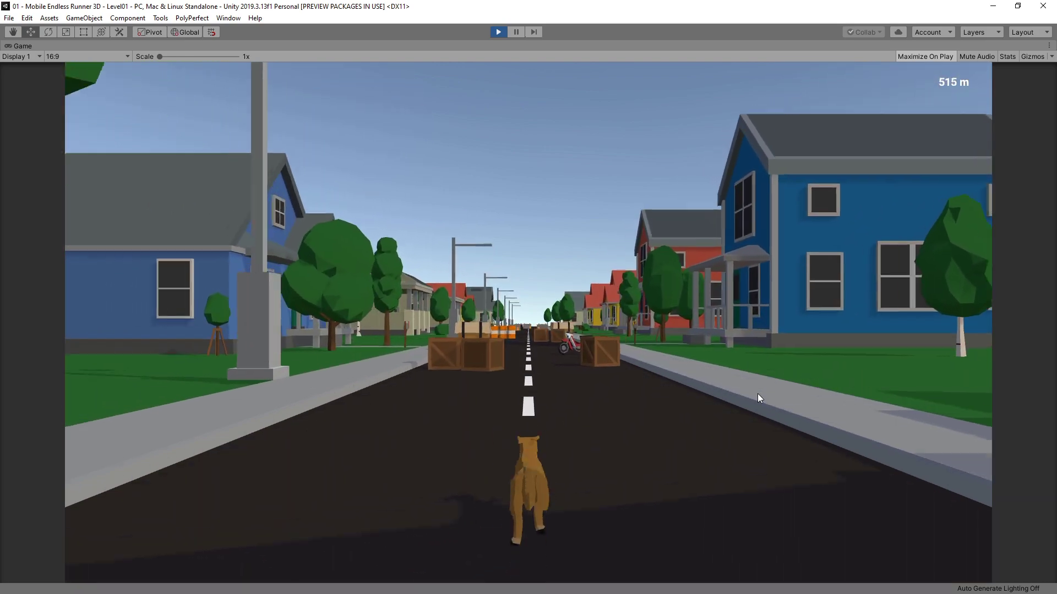
pyautogui.press('Left')
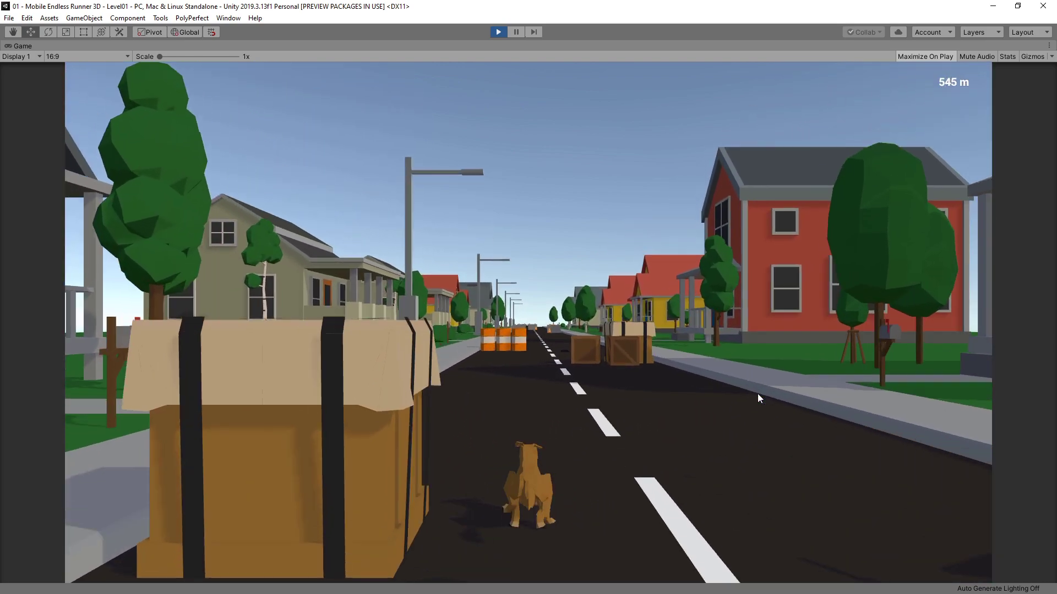
pyautogui.press('Right')
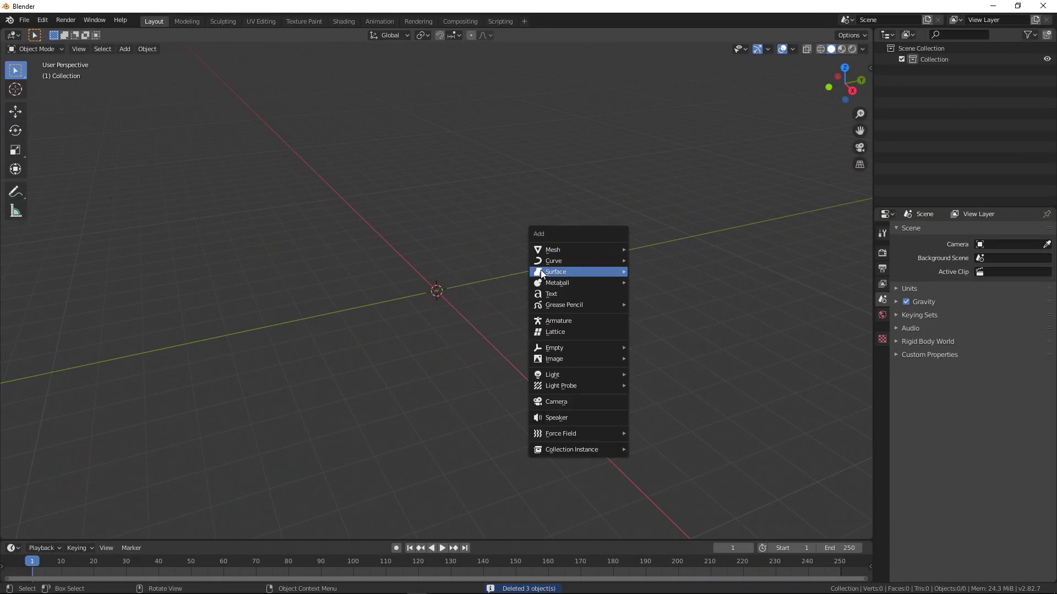
# Step: In Blender, add a cylinder with 24 vertices, 0.25 m radius and 0.1 m depth, rotated 90° about Y
pyautogui.click(550, 272)
pyautogui.click(71, 529)
pyautogui.doubleClick(148, 398)
pyautogui.write('0.')
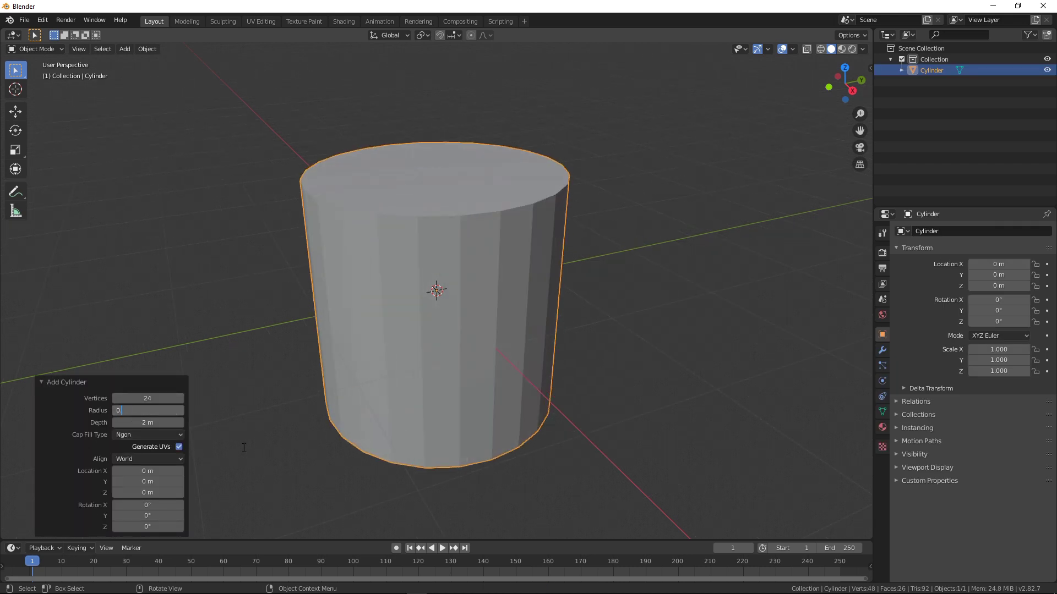
pyautogui.write('25')
pyautogui.press('Tab')
pyautogui.write('0.')
pyautogui.press('Return')
pyautogui.scroll(8, 332, 427)
pyautogui.click(465, 285)
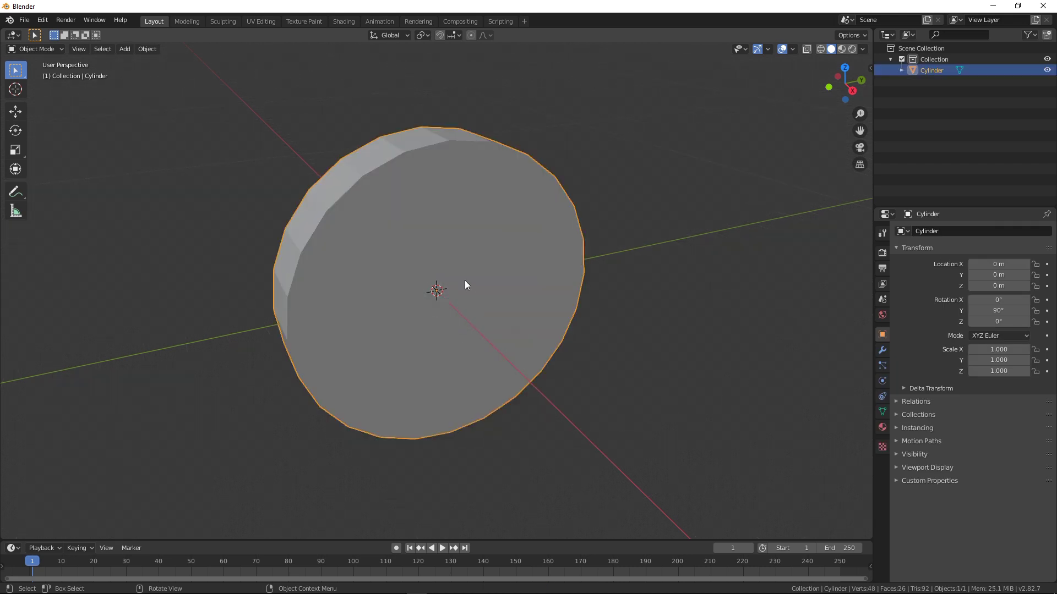
# Step: Inset the coin's flat face by 0.035 m, push it inward to leave a raised rim, and save the file
pyautogui.press('n')
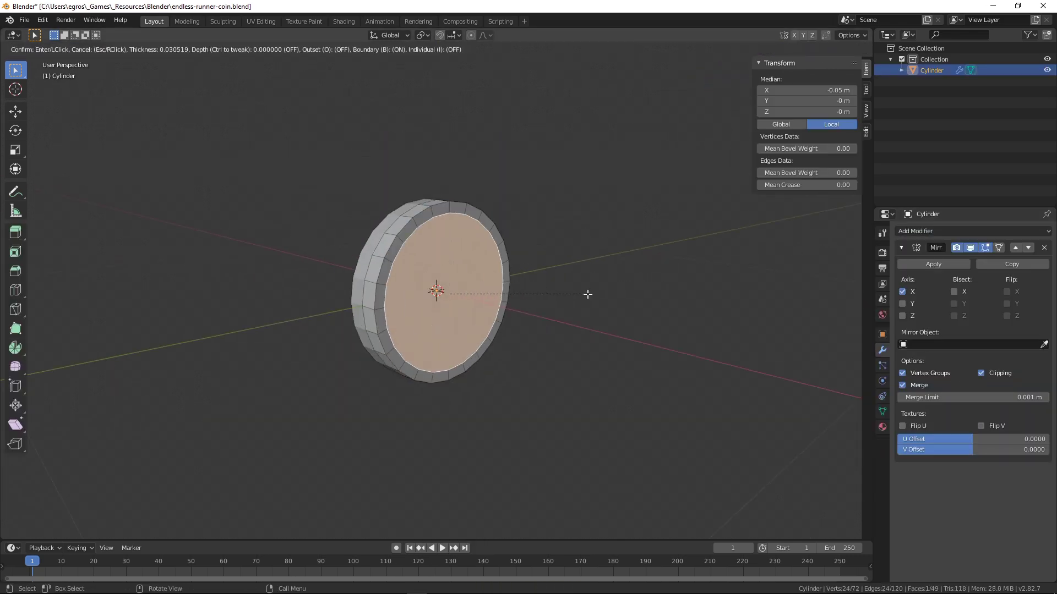
pyautogui.click(586, 294)
pyautogui.click(716, 82)
pyautogui.scroll(3, 550, 234)
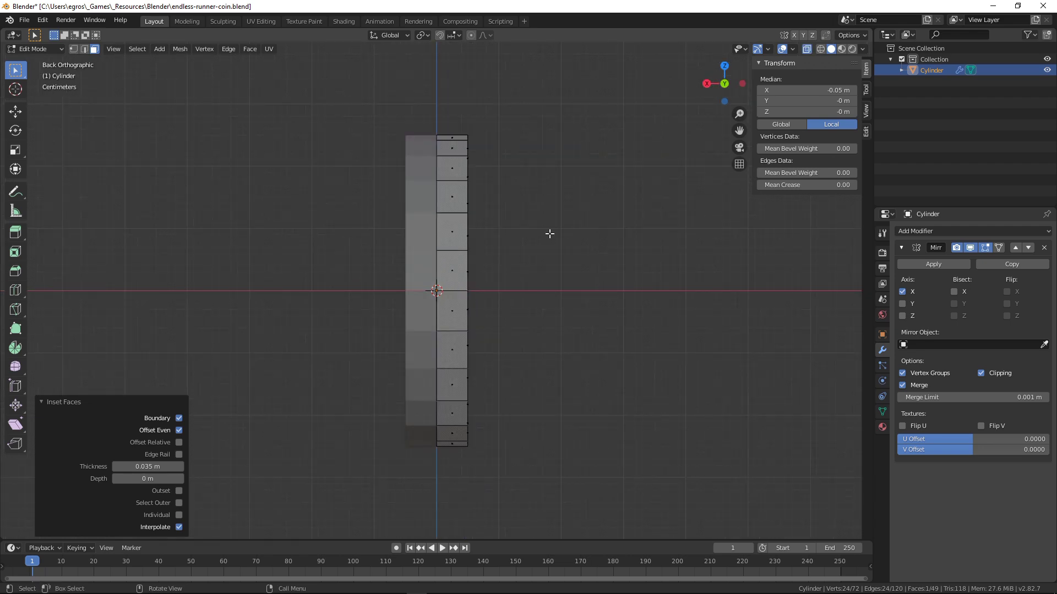
pyautogui.click(668, 268)
pyautogui.moveTo(669, 268); pyautogui.dragTo(632, 221, button='middle')
pyautogui.press('Tab')
pyautogui.hotkey('ctrl', 's')
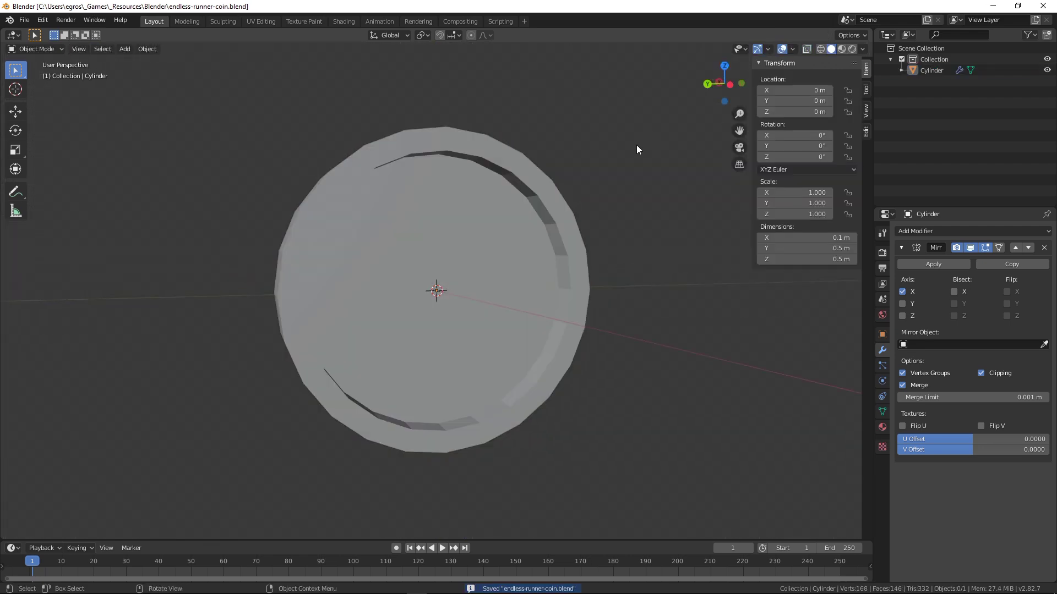
# Step: Divide the coin's recessed face around a narrow upright rectangle in its centre and extrude that rectangle into a raised bar
pyautogui.moveTo(635, 148); pyautogui.dragTo(484, 267, button='middle')
pyautogui.press('Tab')
pyautogui.scroll(-2, 429, 346)
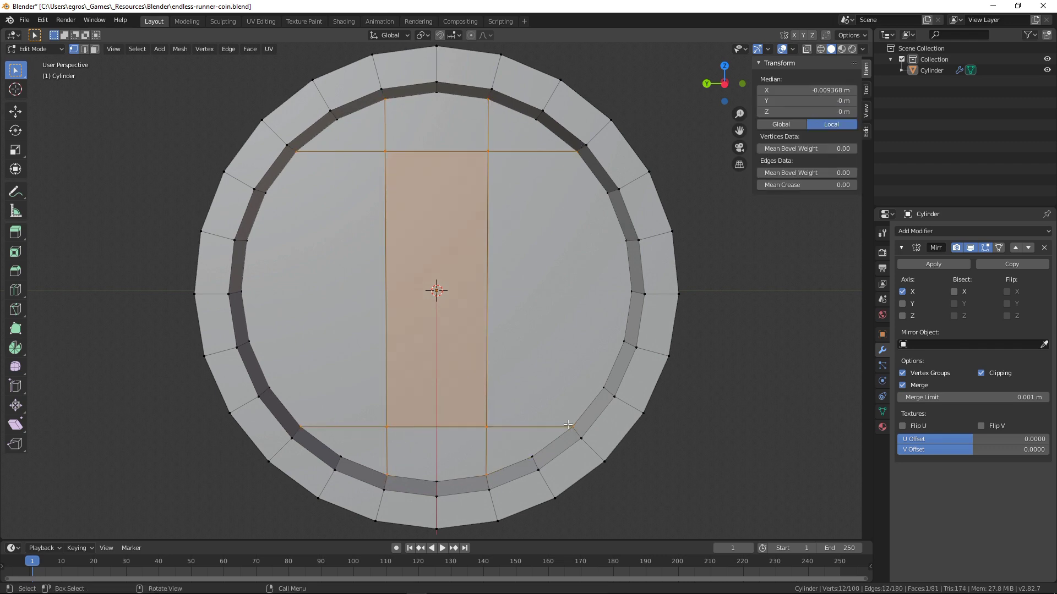
pyautogui.scroll(-4, 568, 425)
pyautogui.scroll(4, 567, 425)
pyautogui.scroll(-3, 572, 396)
pyautogui.moveTo(573, 396); pyautogui.dragTo(515, 310, button='middle')
pyautogui.click(550, 353)
pyautogui.press('e')
pyautogui.click(590, 275)
pyautogui.moveTo(589, 276); pyautogui.dragTo(713, 125, button='middle')
pyautogui.scroll(-3, 642, 165)
pyautogui.scroll(-2, 642, 165)
pyautogui.moveTo(642, 165); pyautogui.dragTo(497, 335, button='middle')
pyautogui.scroll(5, 497, 334)
pyautogui.press('Tab')
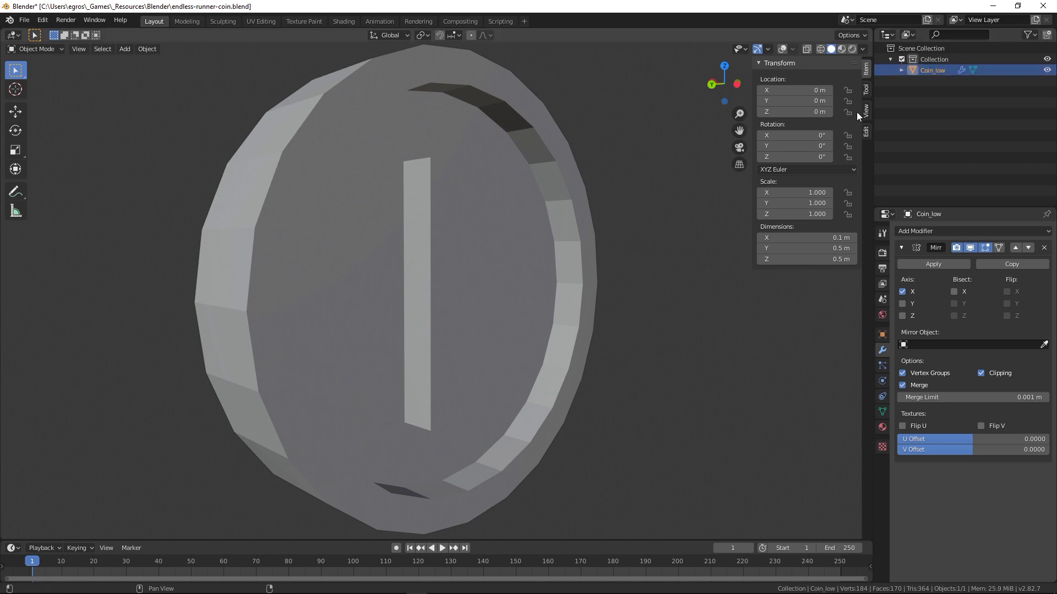
# Step: Turn the viewport overlays back on, check the coin mesh in Edit Mode, and save the file
pyautogui.click(782, 48)
pyautogui.press('Tab')
pyautogui.moveTo(688, 99)
pyautogui.mouseDown(button='middle')
pyautogui.moveTo(616, 134)
pyautogui.moveTo(551, 221)
pyautogui.moveTo(768, 107)
pyautogui.mouseUp(button='middle')
pyautogui.hotkey('alt', 'z')
pyautogui.hotkey('ctrl', 's')
pyautogui.scroll(-5, 608, 208)
pyautogui.scroll(5, 323, 346)
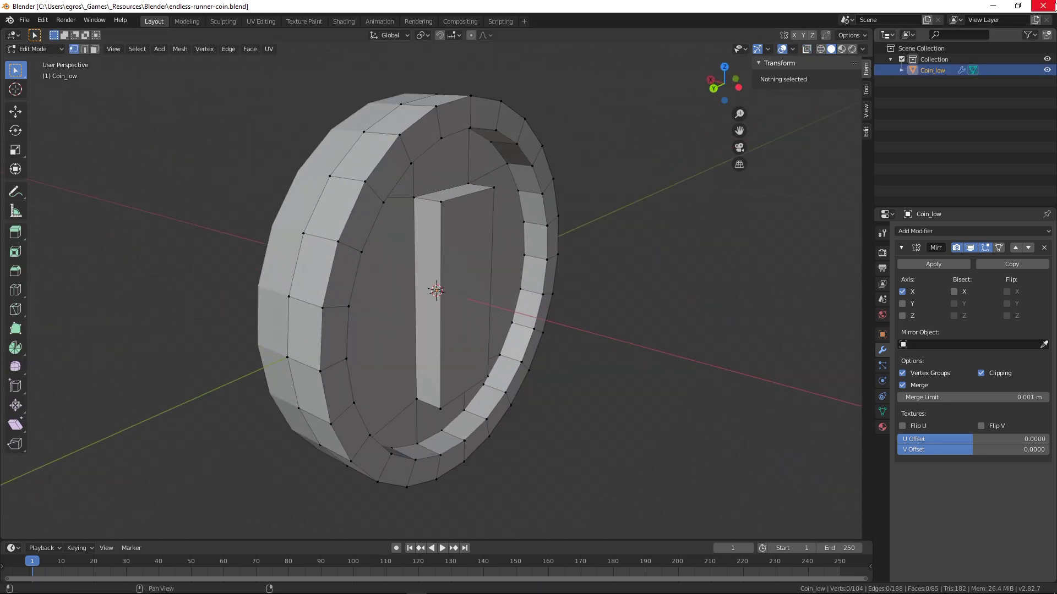
# Step: Export the coin model for use in the Unity project
pyautogui.click(25, 20)
pyautogui.moveTo(50, 177)
pyautogui.click(201, 255)
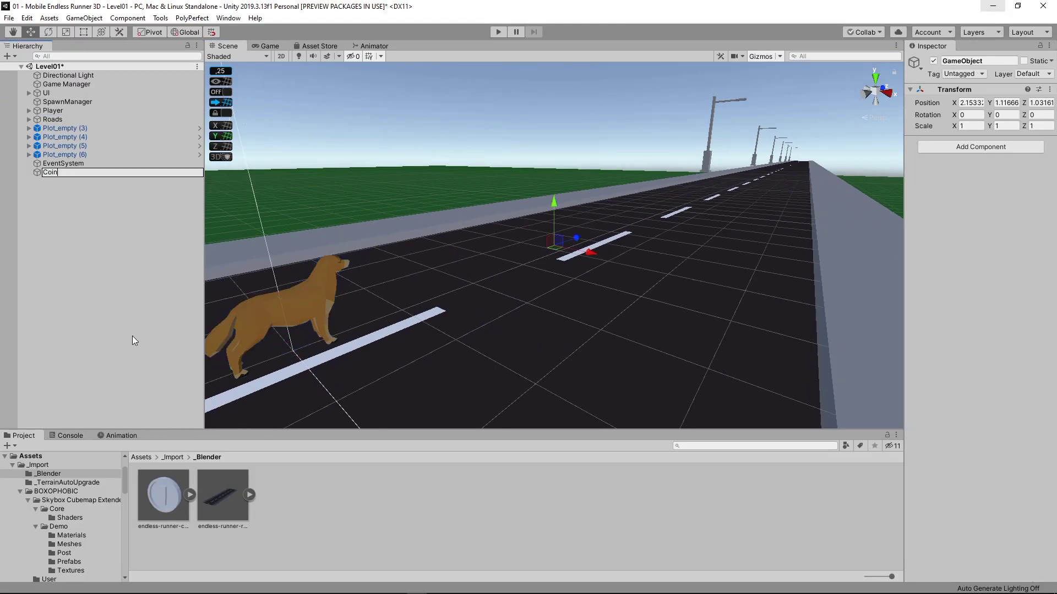
# Step: In Unity, place the endless-runner-coin model under the Coin01 object and check it in a short test run
pyautogui.moveTo(132, 335); pyautogui.dragTo(54, 172)
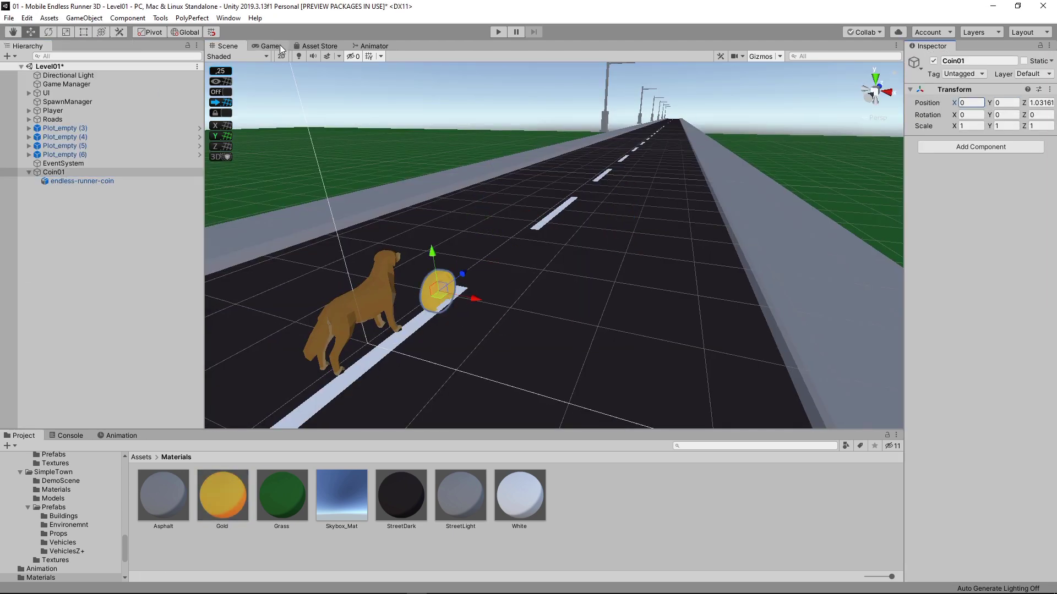
pyautogui.click(281, 49)
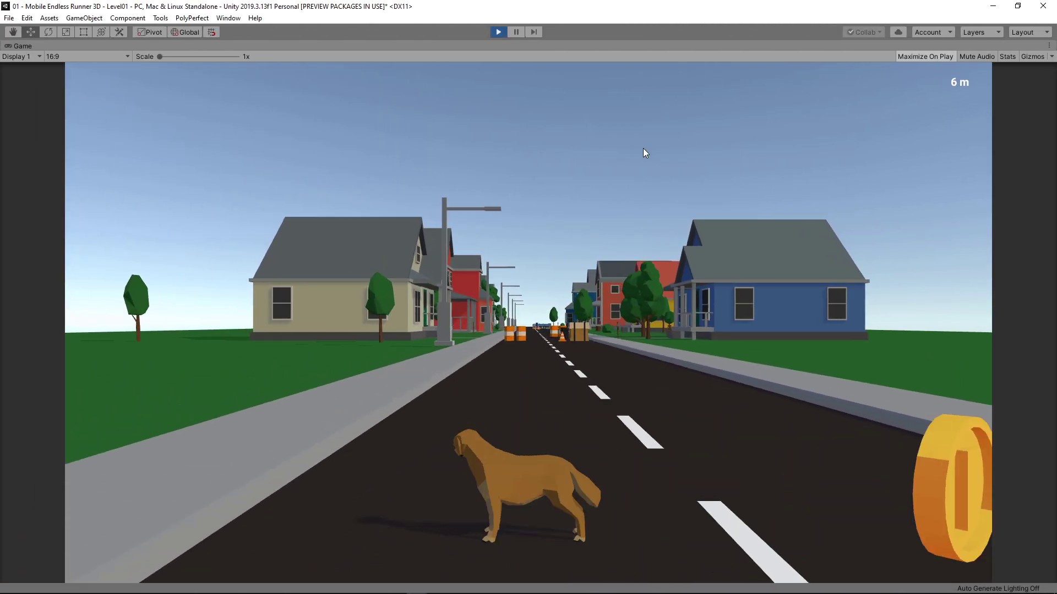
pyautogui.click(498, 32)
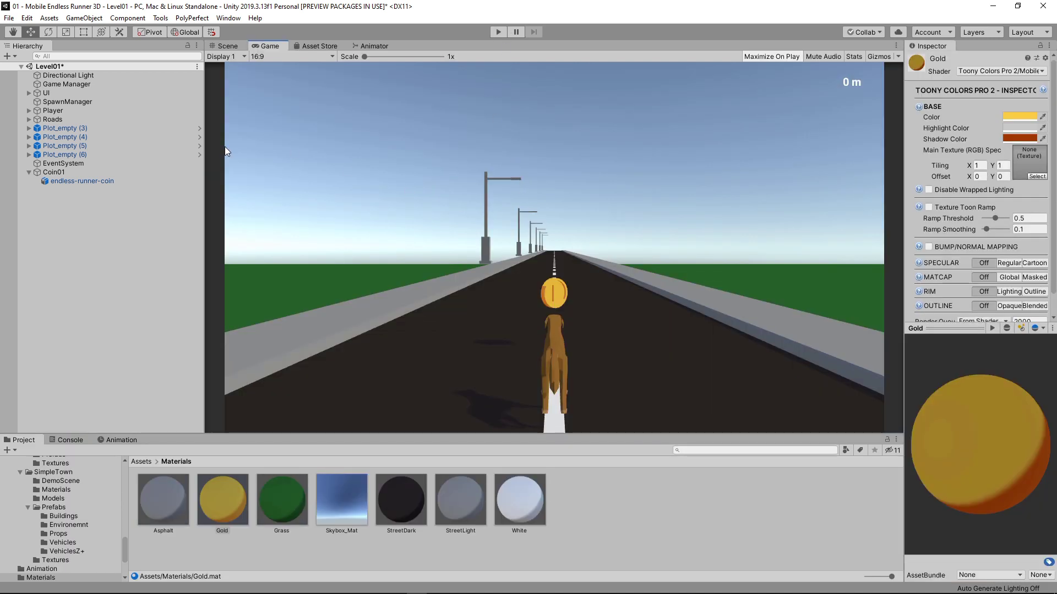
# Step: Select the Coin01 object and run the game to test the coin's rotation script
pyautogui.click(81, 171)
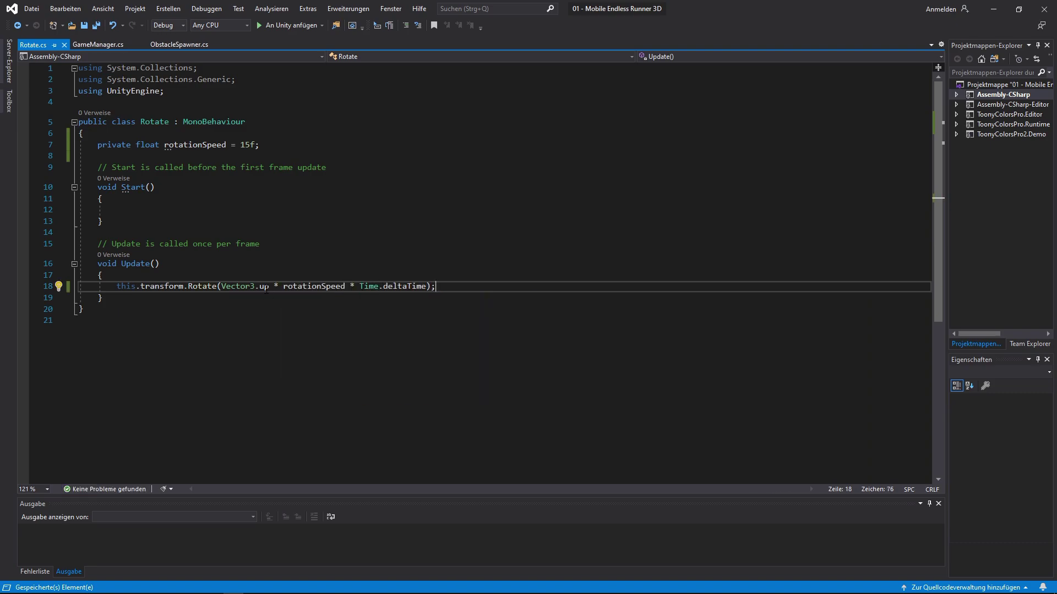
pyautogui.click(498, 32)
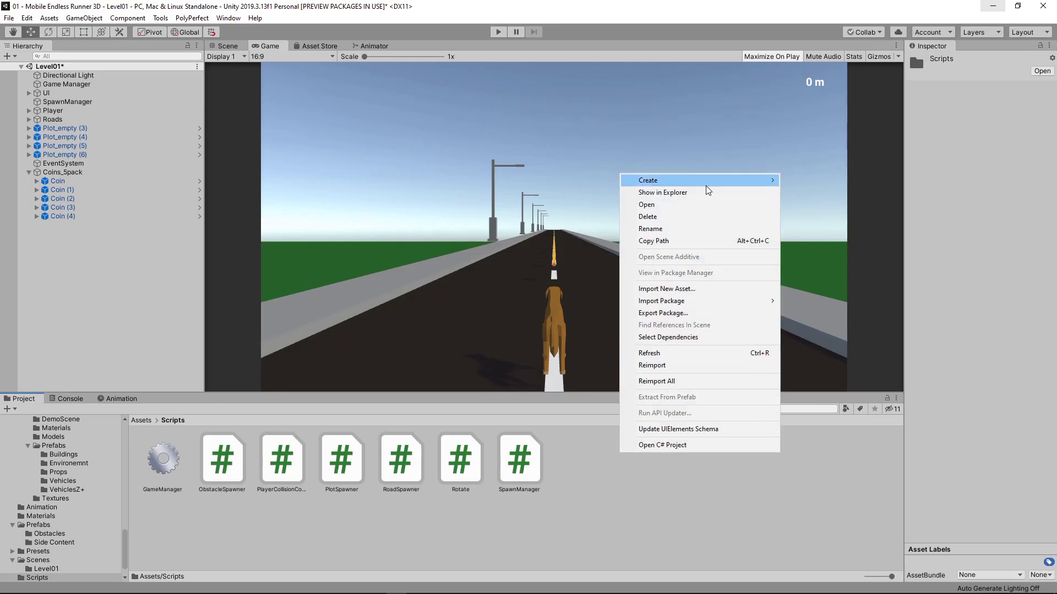
# Step: Create a C# script named ObstacleCollectableSpace in the Scripts folder
pyautogui.click(820, 196)
pyautogui.write('Obs')
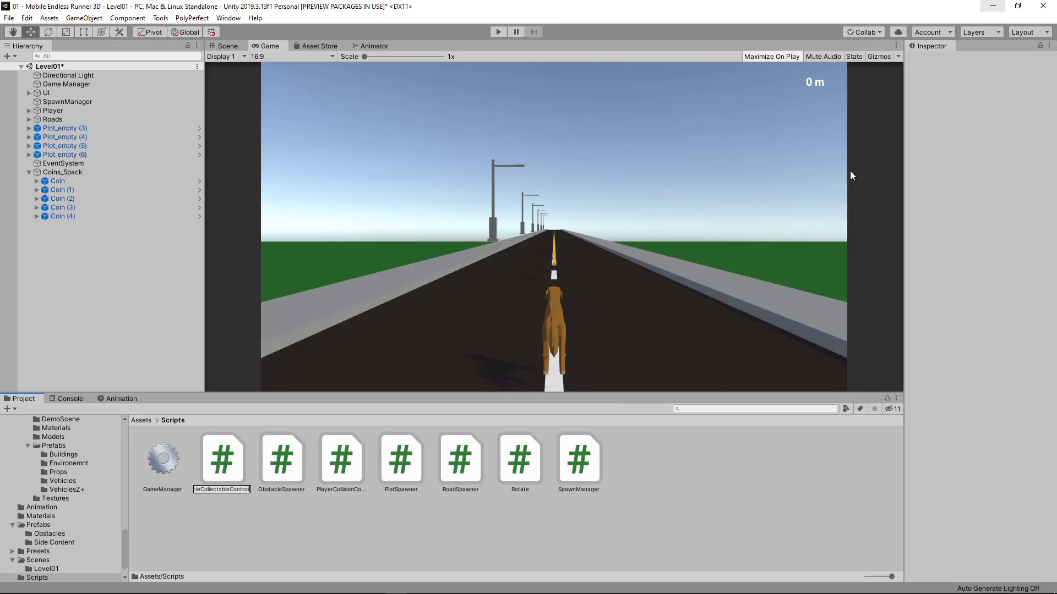
pyautogui.write('Space')
pyautogui.press('Return')
# Step: Add the ObstacleCollectableSpace script as a component to all obstacle prefabs, Obstacle_01 to Obstacle_21, in Prefabs/Obstacles
pyautogui.click(144, 420)
pyautogui.doubleClick(354, 457)
pyautogui.doubleClick(165, 457)
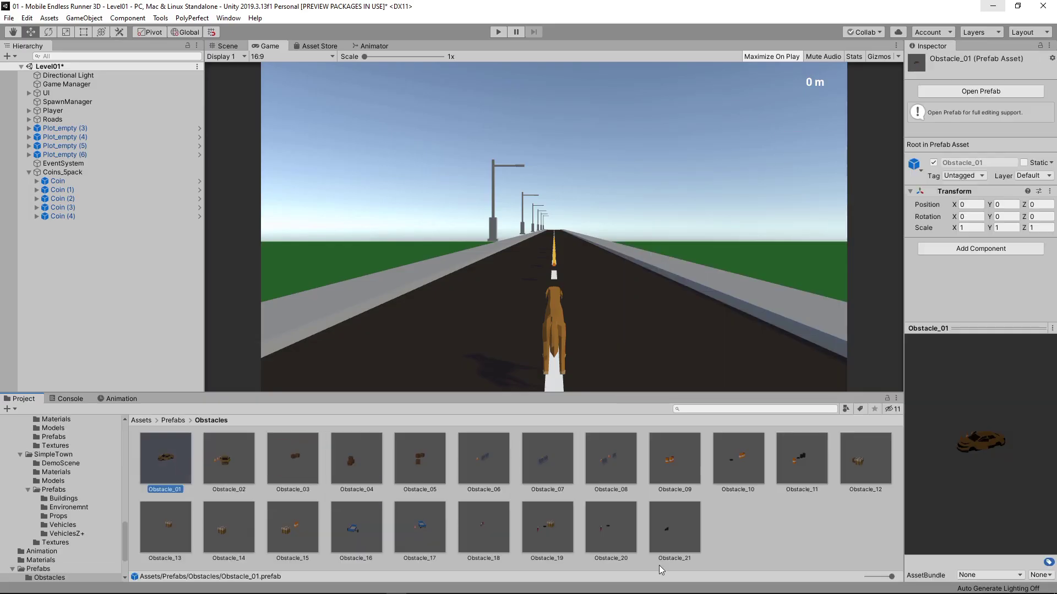
pyautogui.hotkey('ctrl', 'a')
pyautogui.click(980, 248)
pyautogui.write('ob')
pyautogui.click(972, 287)
# Step: Open the ObstacleCollectableSpace script in Visual Studio and declare the public List<float> fields collectableLanesX and collectableJumpsX
pyautogui.doubleClick(990, 261)
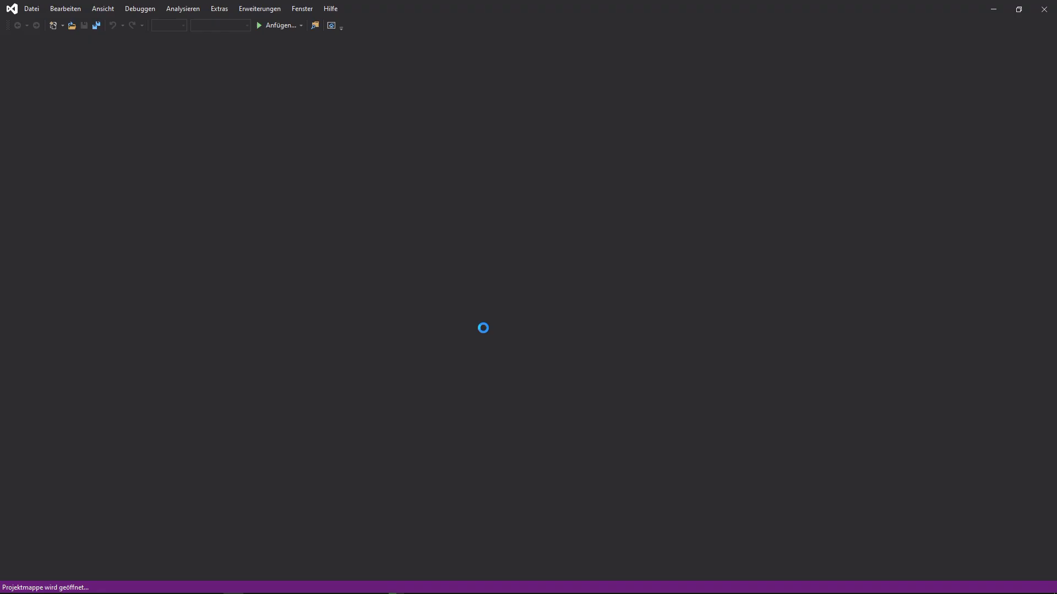
pyautogui.click(368, 132)
pyautogui.press('Return')
pyautogui.press('Return')
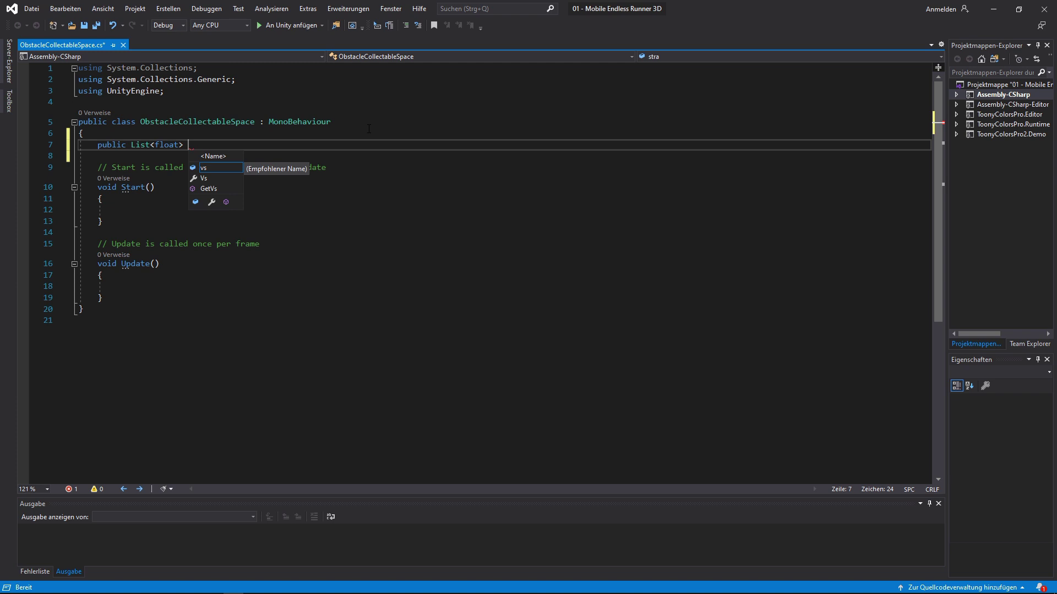
pyautogui.write('X;')
pyautogui.press('Return')
pyautogui.write('public List<float> A')
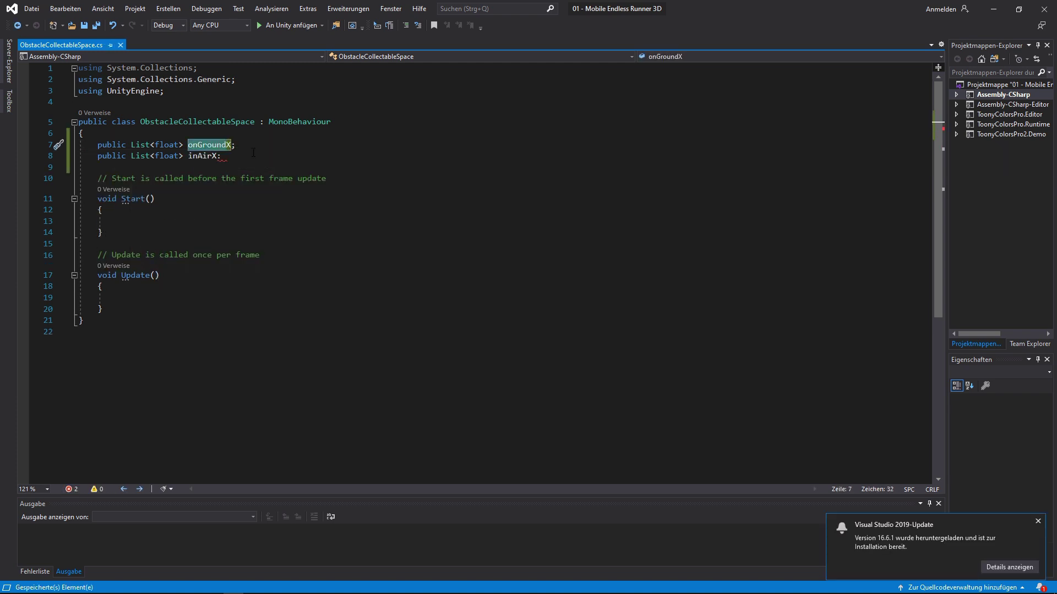
pyautogui.moveTo(188, 157); pyautogui.dragTo(263, 156)
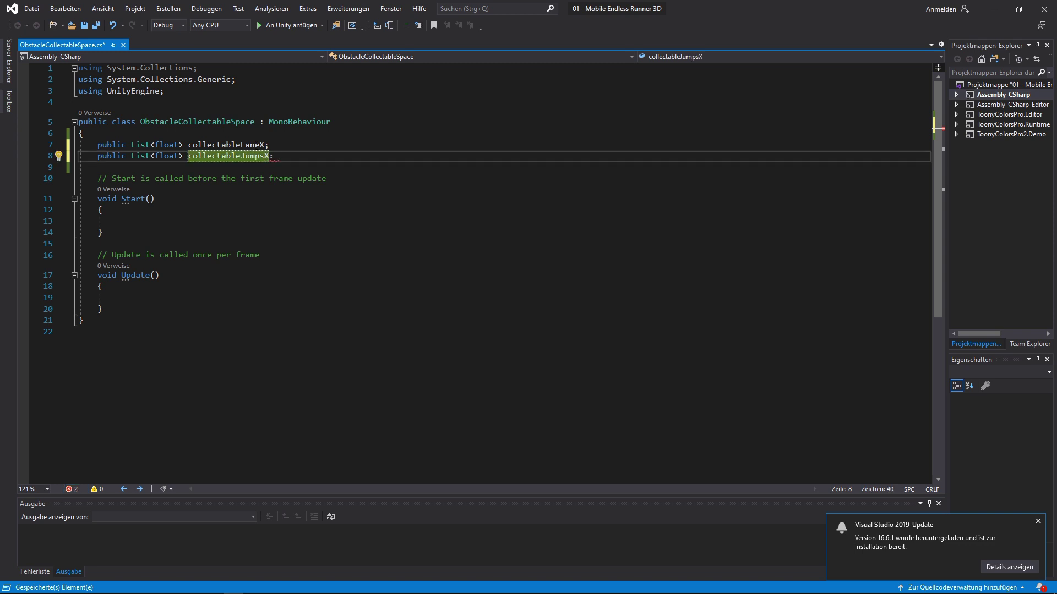
# Step: Add an empty public float method GetLane() below Update
pyautogui.press('Return')
pyautogui.press('Return')
pyautogui.write('public ')
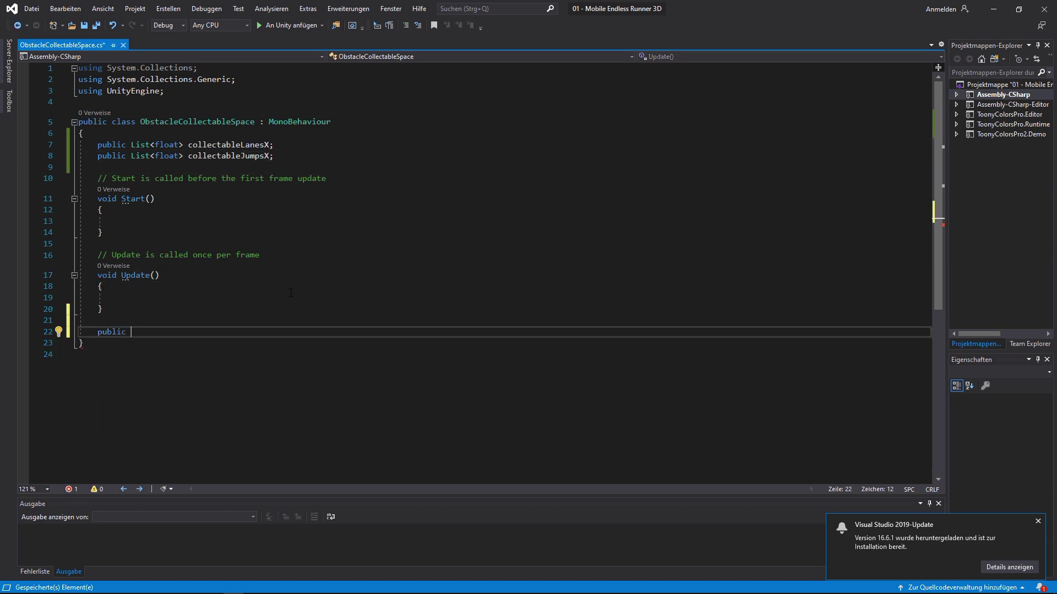
pyautogui.write('float getLane()')
pyautogui.press('Return')
pyautogui.write('{')
pyautogui.press('Return')
# Step: Add a public float GetJump() method that returns -1f when collectableJumpsX is null or its Count is below 1
pyautogui.press('Down')
pyautogui.press('End')
pyautogui.press('Return')
pyautogui.press('Return')
pyautogui.write('public float GetJump()')
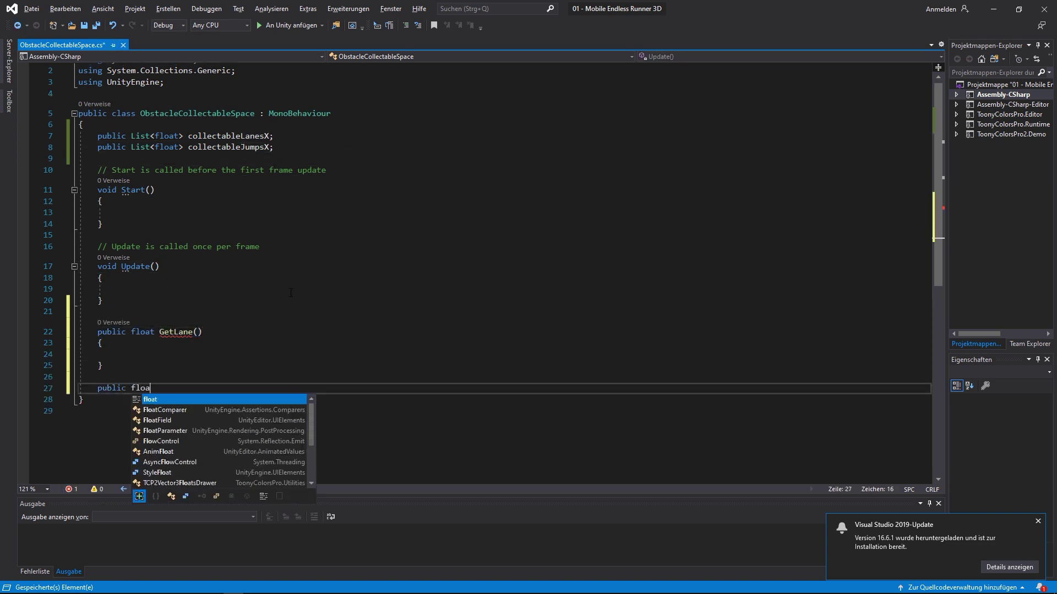
pyautogui.press('Return')
pyautogui.write('{')
pyautogui.press('Return')
pyautogui.write('if(collectableJumpsX == null || collectableJumpsX.Count < 1')
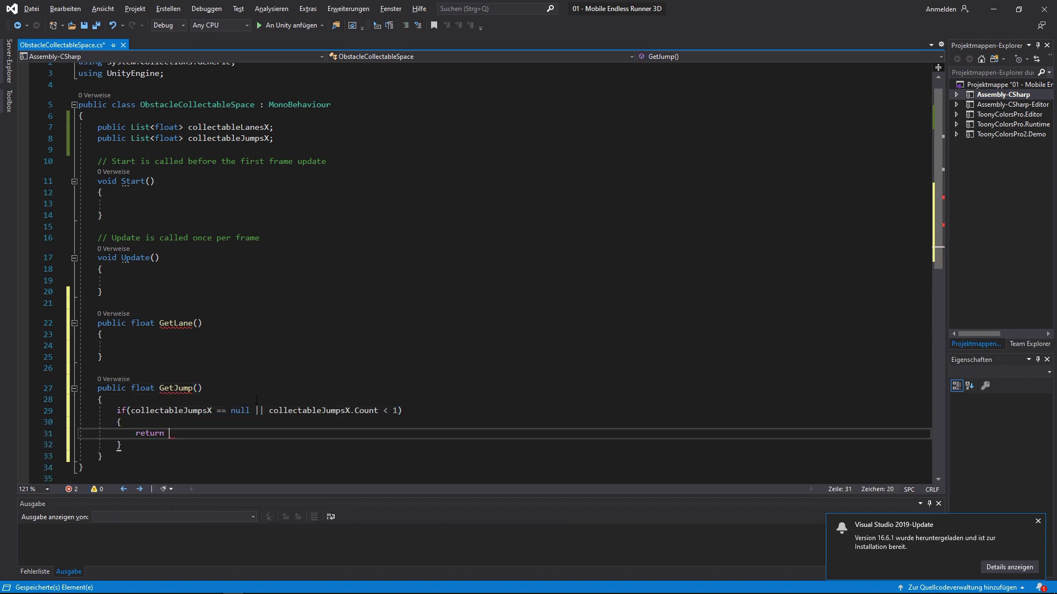
pyautogui.scroll(-2, 234, 404)
pyautogui.click(257, 376)
# Step: Make GetJump return a random collectableJumpsX entry, give GetLane the same logic using collectableLanesX, and save the script
pyautogui.press('Return')
pyautogui.press('Return')
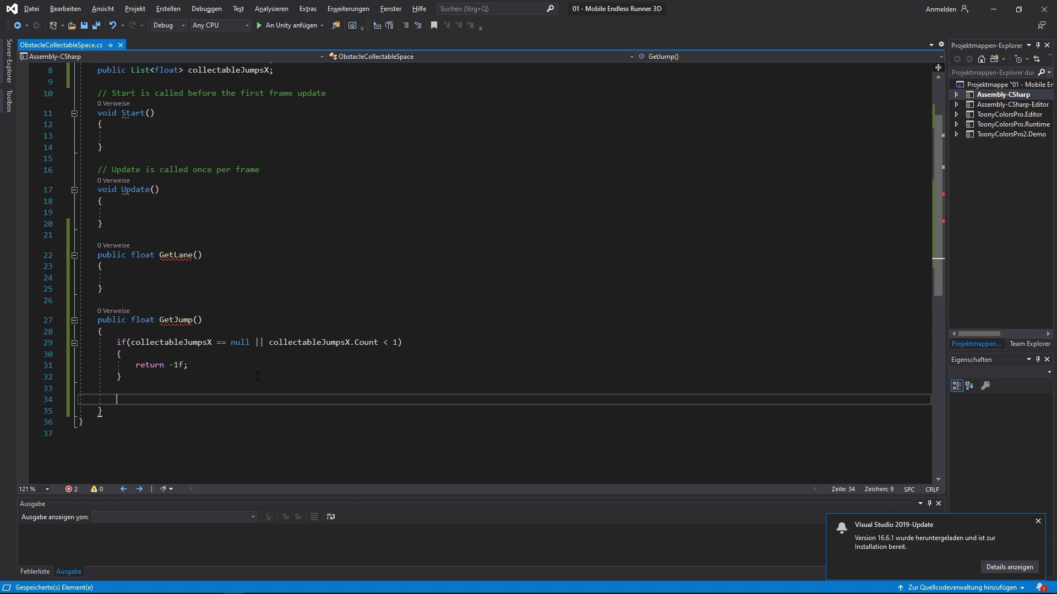
pyautogui.write('return collectableJumpsX[Random.Range(0,collectableJumpsX.Count')
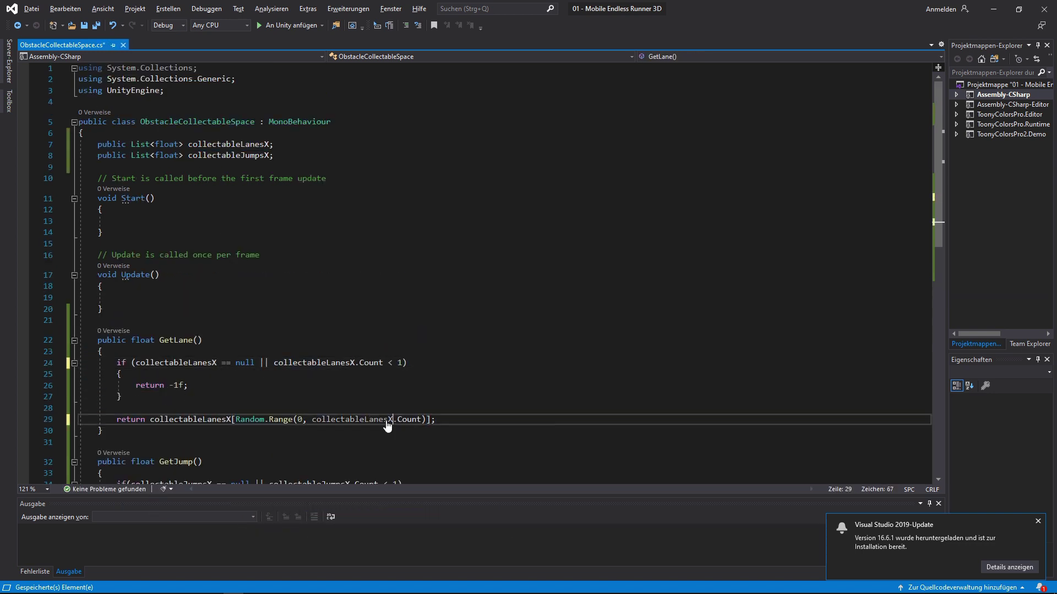
pyautogui.hotkey('ctrl', 's')
pyautogui.hotkey('ctrl', 'End')
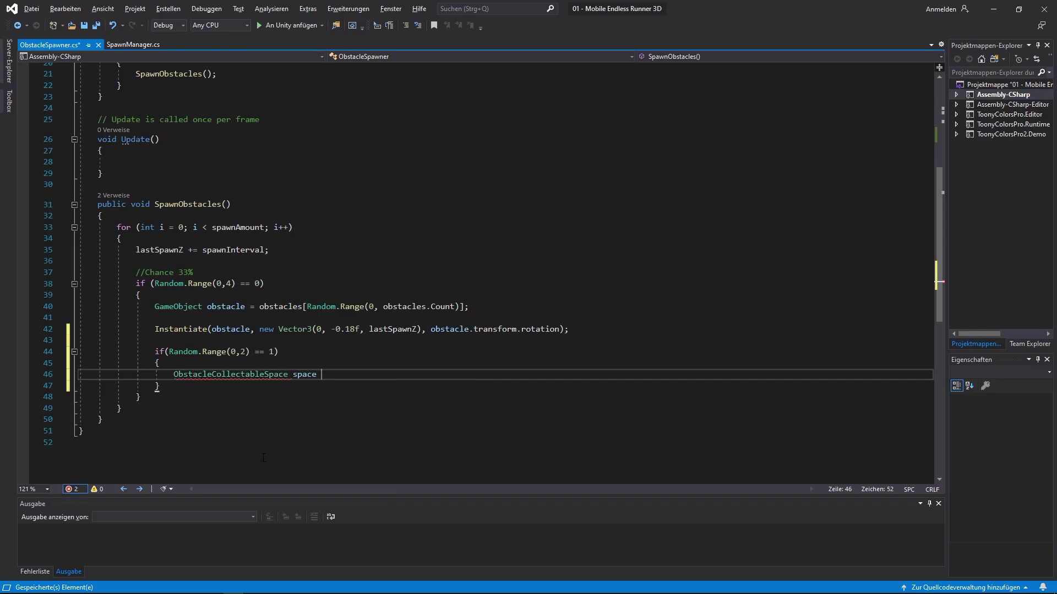
# Step: In SpawnObstacles, get the obstacle's ObstacleCollectableSpace component, instantiate coins at new Vector3(space.GetLane(), 0, 1.5f), and save the script
pyautogui.write('obs')
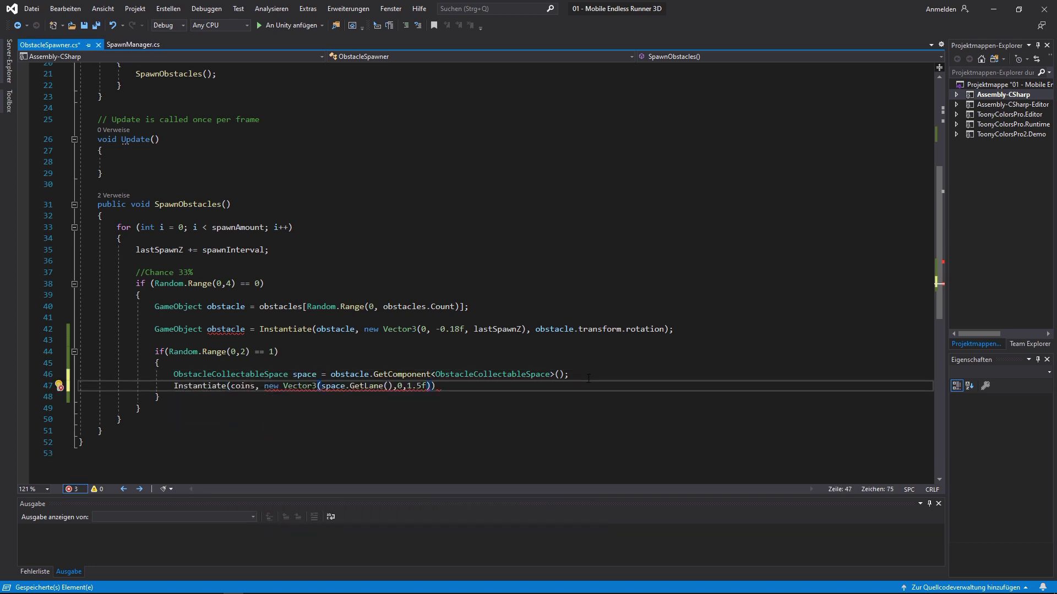
pyautogui.write(';')
pyautogui.hotkey('ctrl', 's')
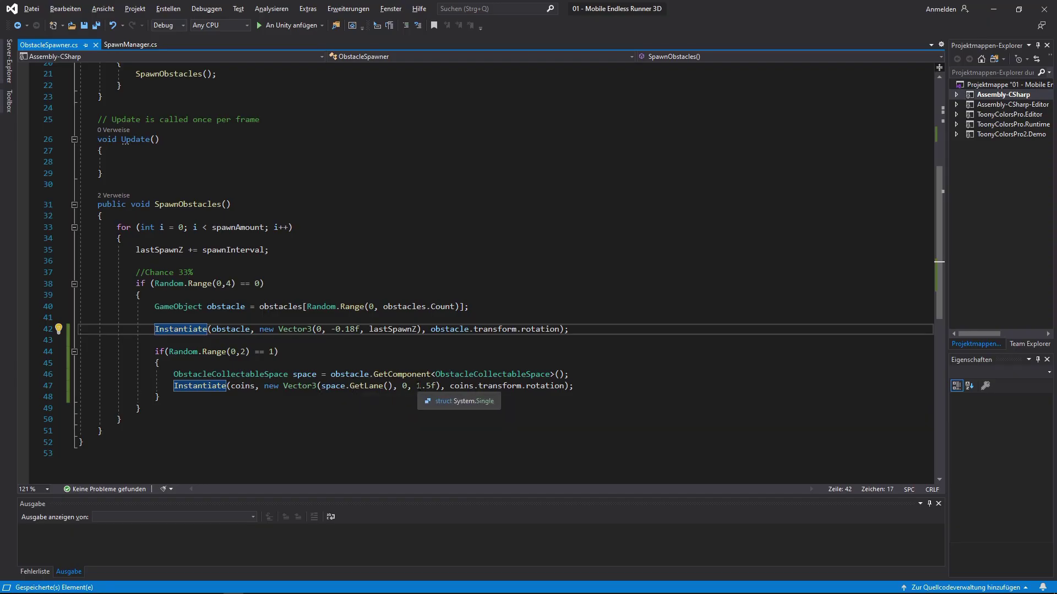
# Step: Add an else branch to the coin-spawning code in SpawnObstacles and save the script
pyautogui.press('Return')
pyautogui.write('else')
pyautogui.press('Tab')
pyautogui.press('Tab')
pyautogui.hotkey('ctrl', 's')
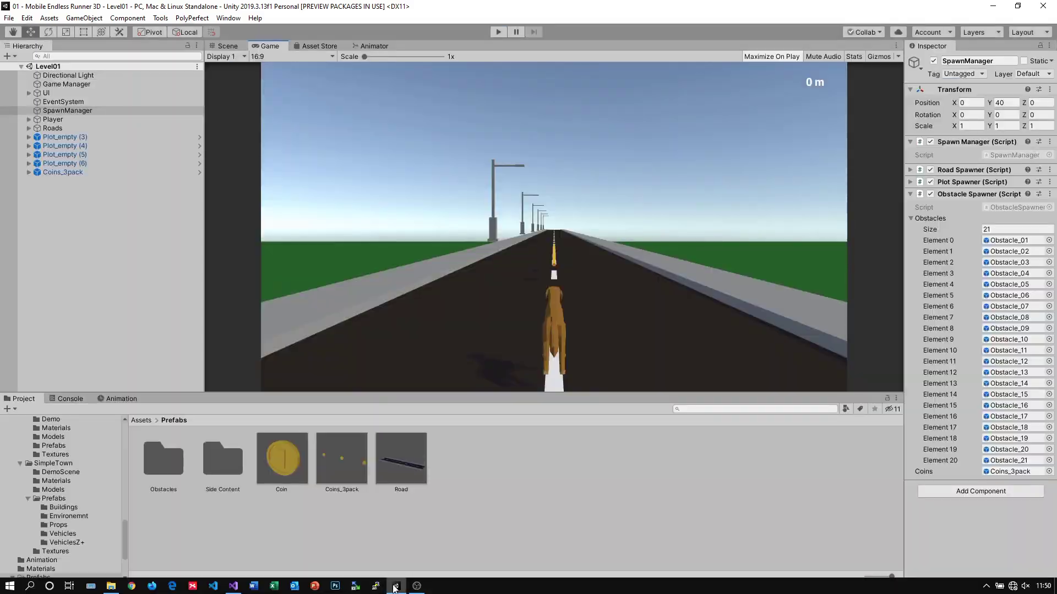
# Step: Switch to Unity, run the game, and steer the dog between lanes to check coin placement beside the obstacles
pyautogui.click(394, 586)
pyautogui.click(184, 419)
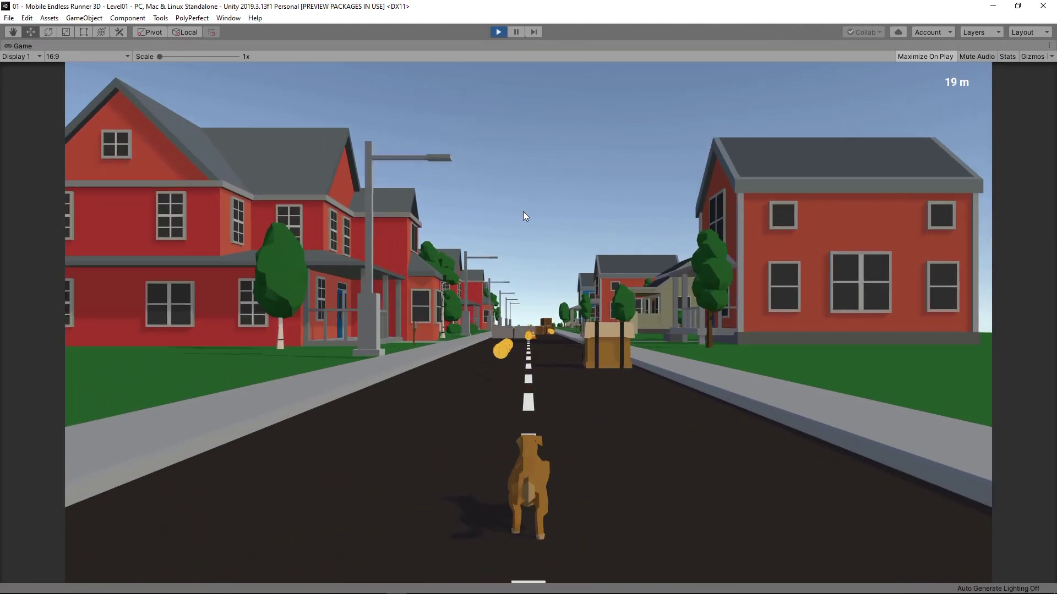
pyautogui.press('Left')
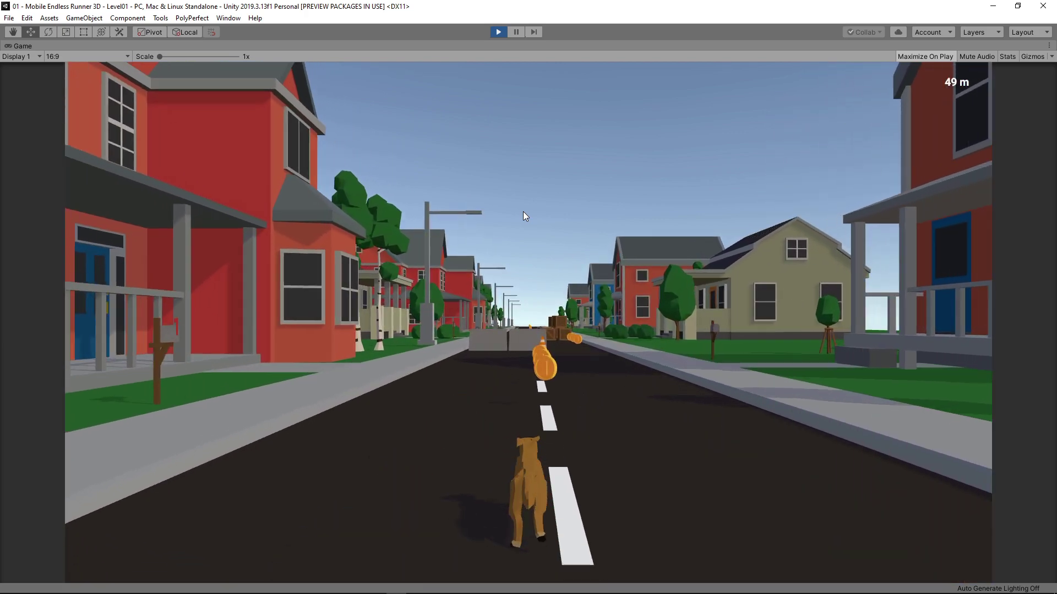
pyautogui.press('Right')
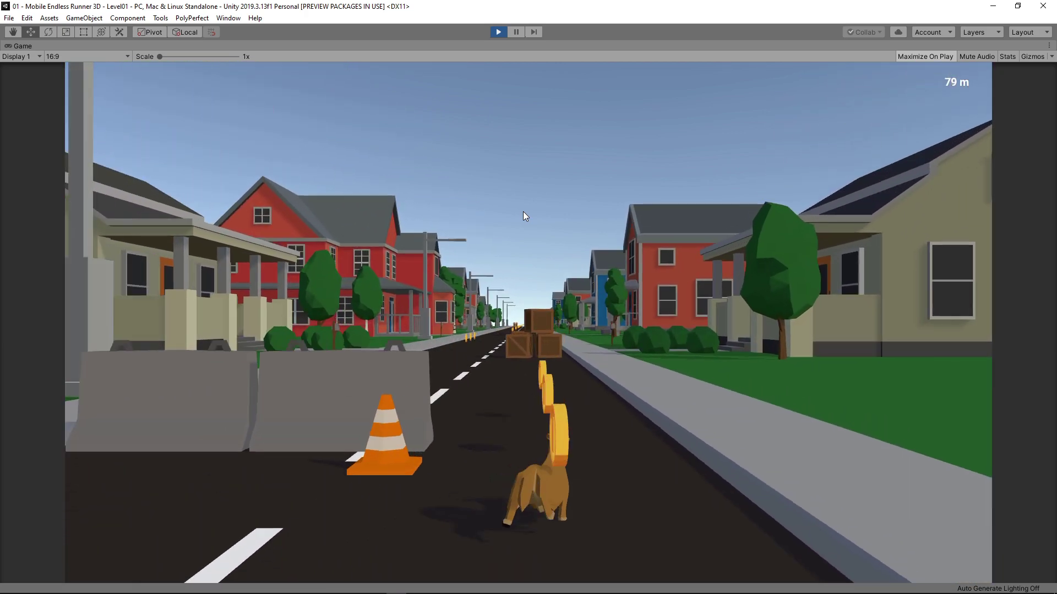
pyautogui.press('Left')
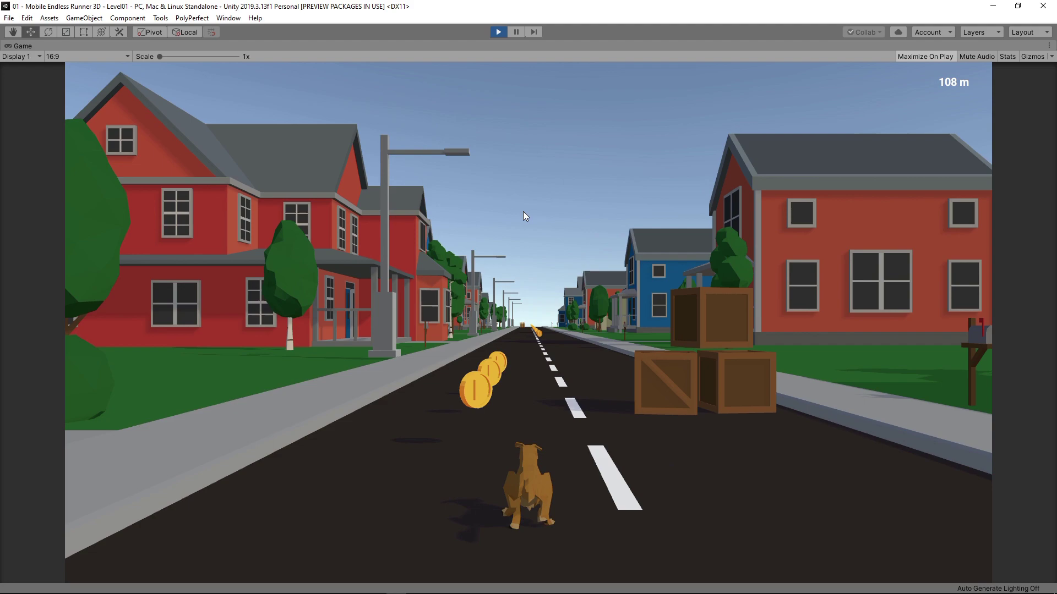
pyautogui.press('Right')
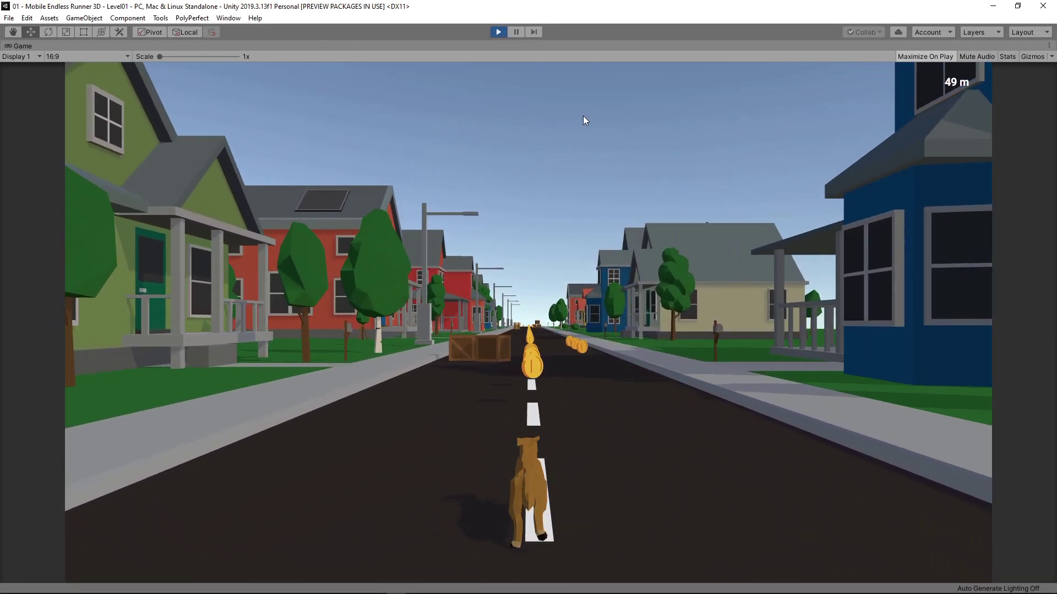
# Step: Play-test the level again, steering the dog through the coin rows, and stop the game
pyautogui.press('Right')
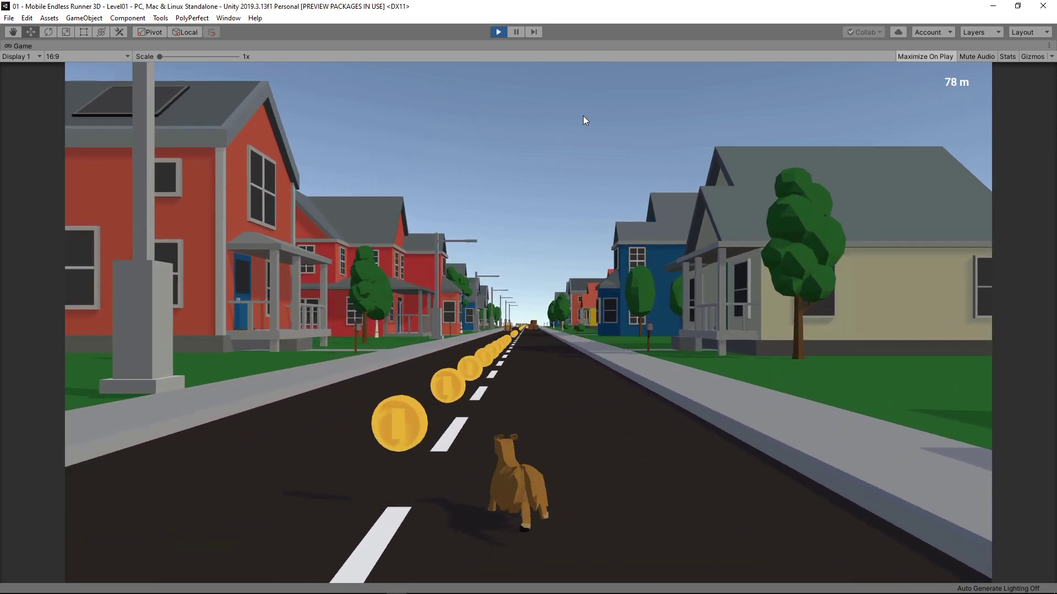
pyautogui.press('Left')
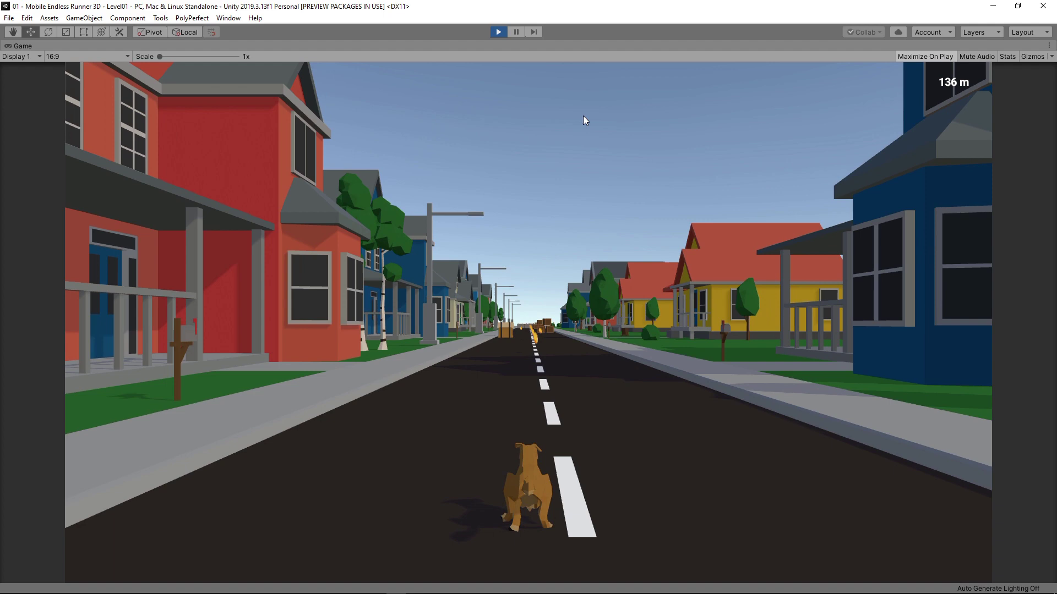
pyautogui.press('Right')
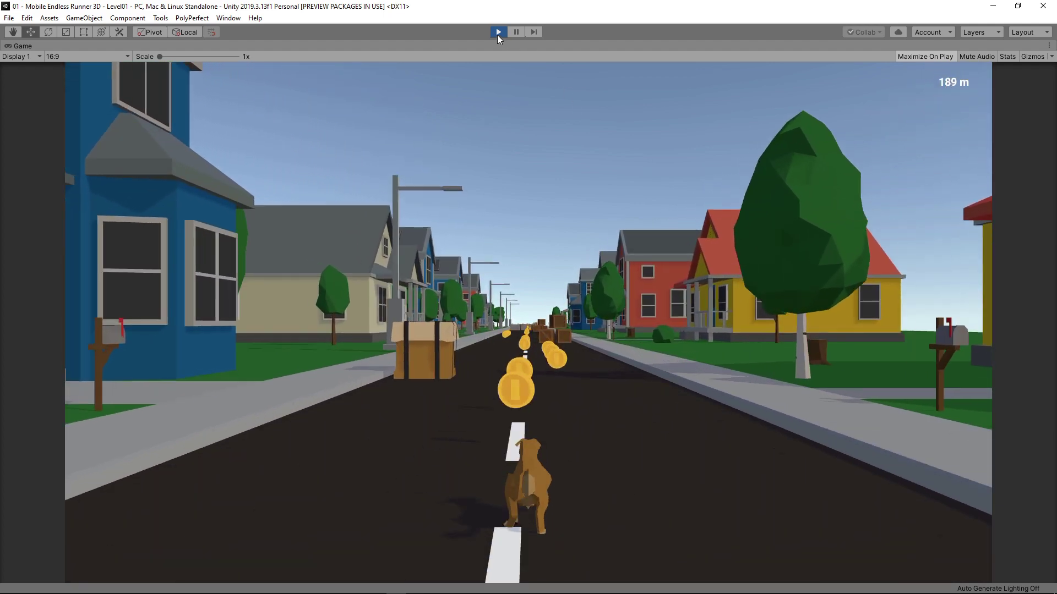
pyautogui.press('Left')
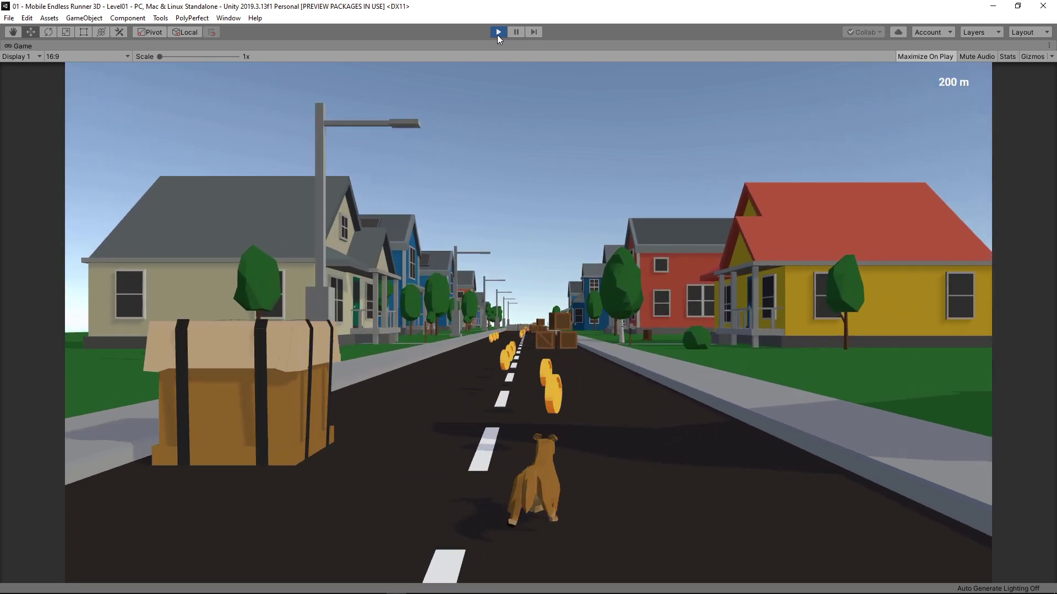
pyautogui.press('Left')
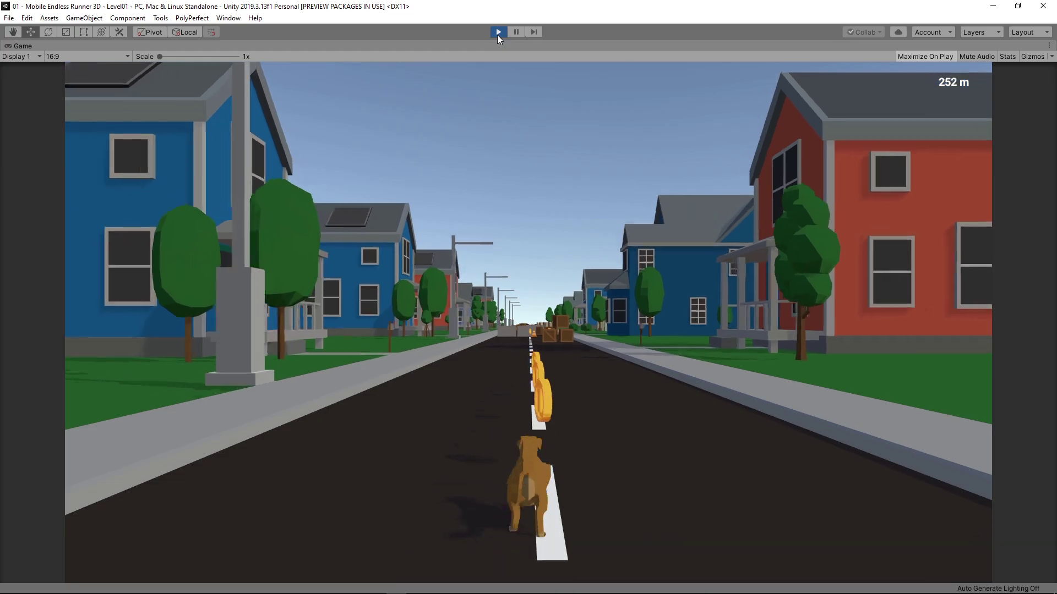
pyautogui.click(498, 32)
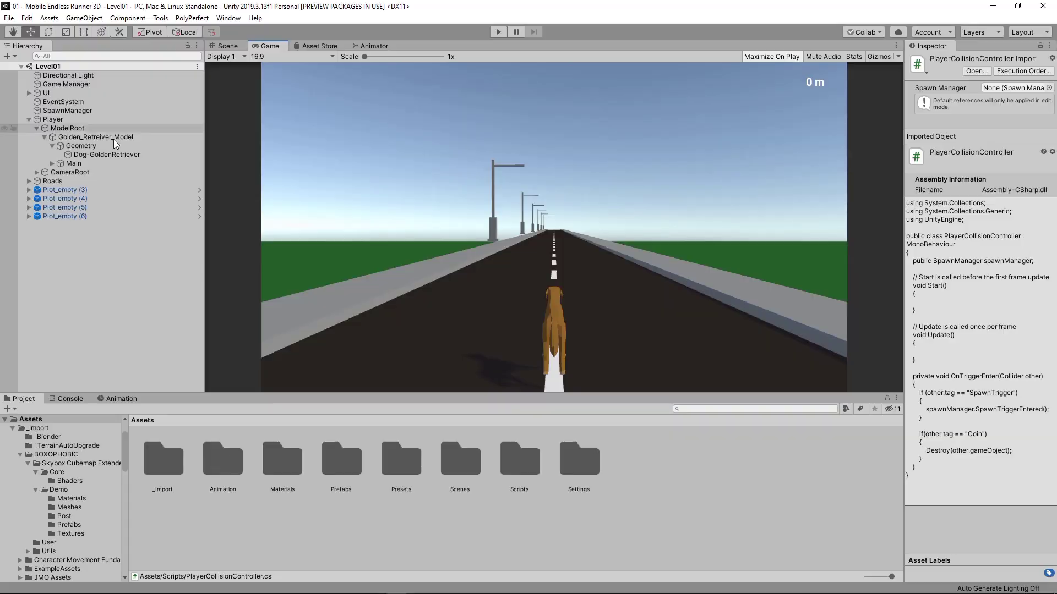
# Step: Switch to Visual Studio, add a new parameterless method block to the GameManager script, and save it
pyautogui.hotkey('alt', 'Tab')
pyautogui.write('()')
pyautogui.press('Return')
pyautogui.write('{')
pyautogui.press('Return')
pyautogui.hotkey('ctrl', 's')
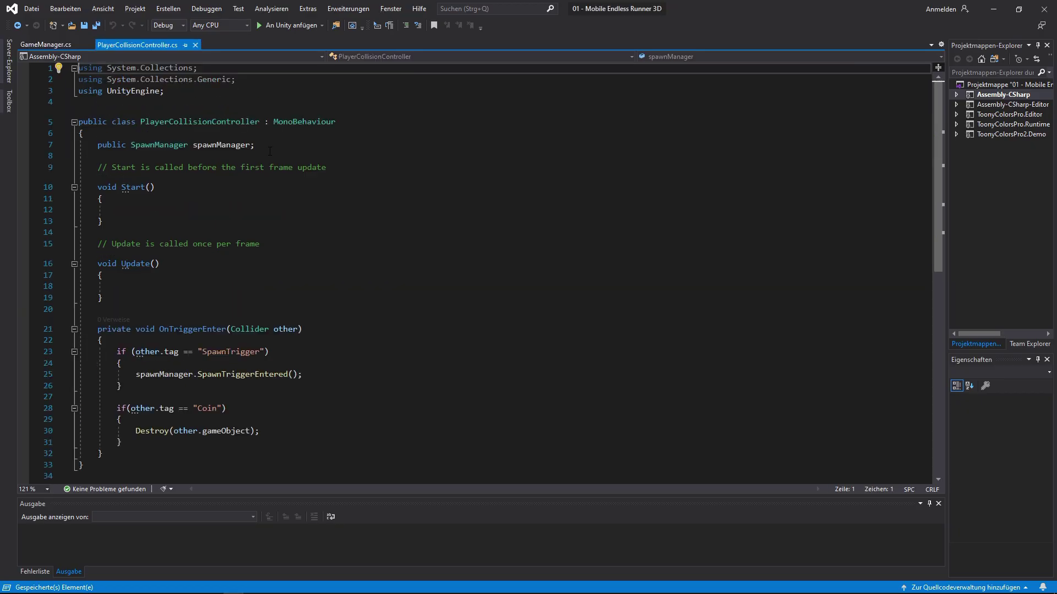
pyautogui.scroll(-3, 290, 296)
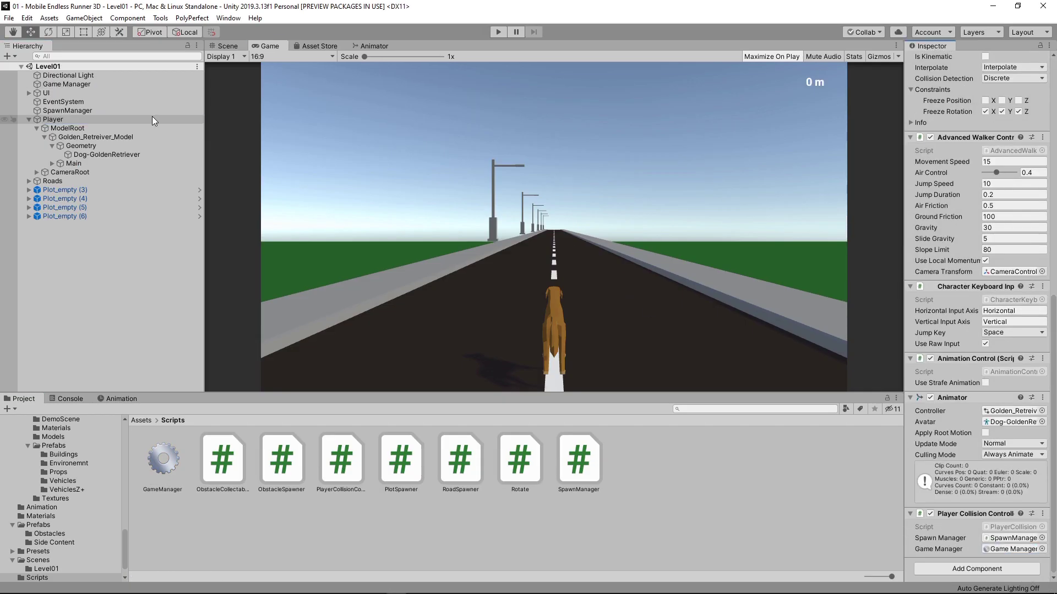
# Step: Add a Coins text under the UI object and assign it to the Game Manager's Ui Coins field
pyautogui.rightClick(46, 91)
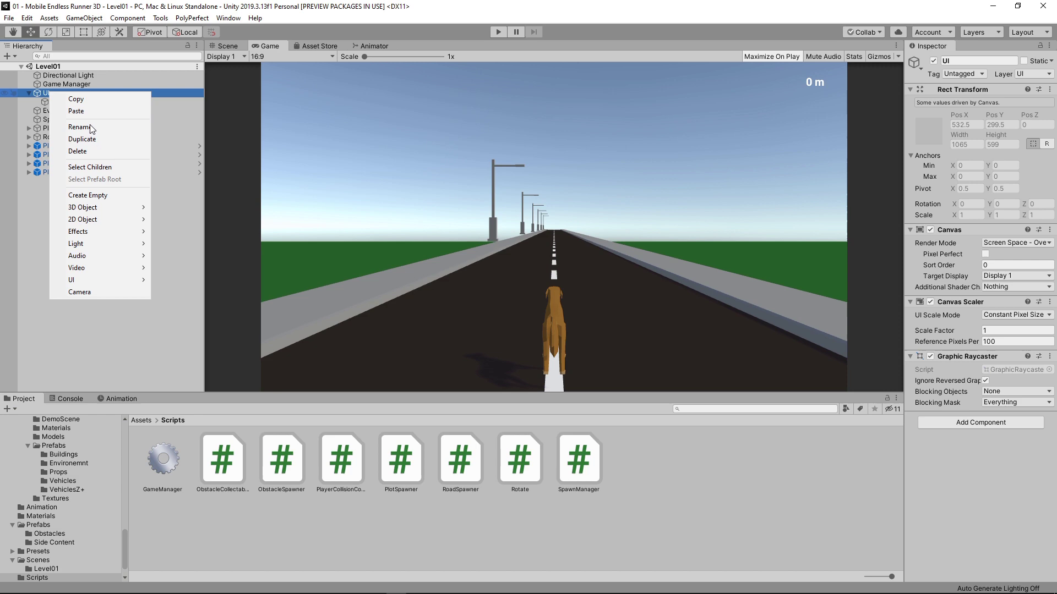
pyautogui.click(165, 268)
pyautogui.press('Up')
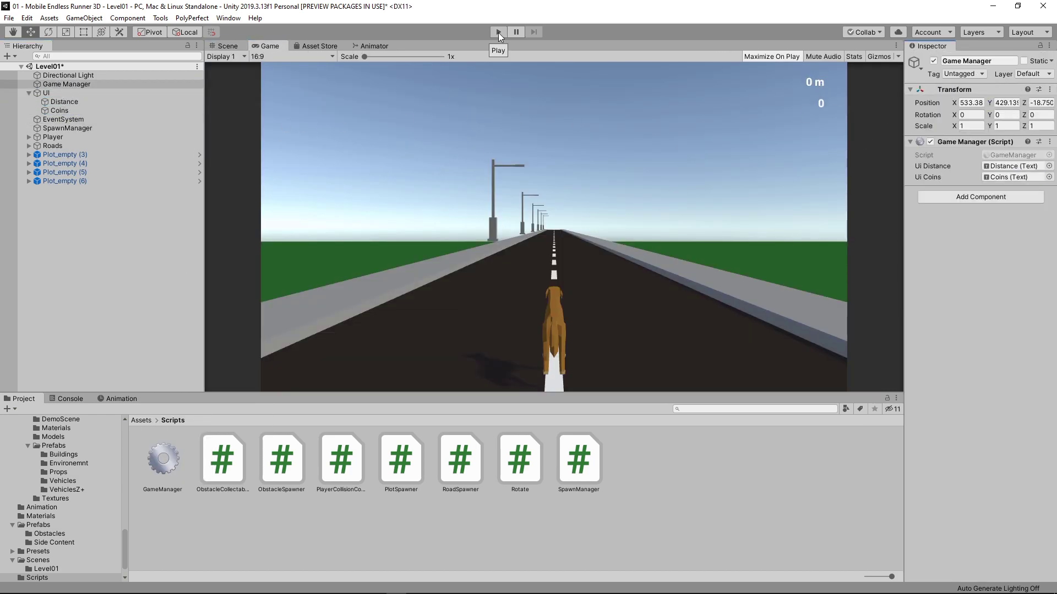
# Step: Run the game and steer the dog between lanes, collecting coins to test the on-screen coin counter
pyautogui.click(497, 32)
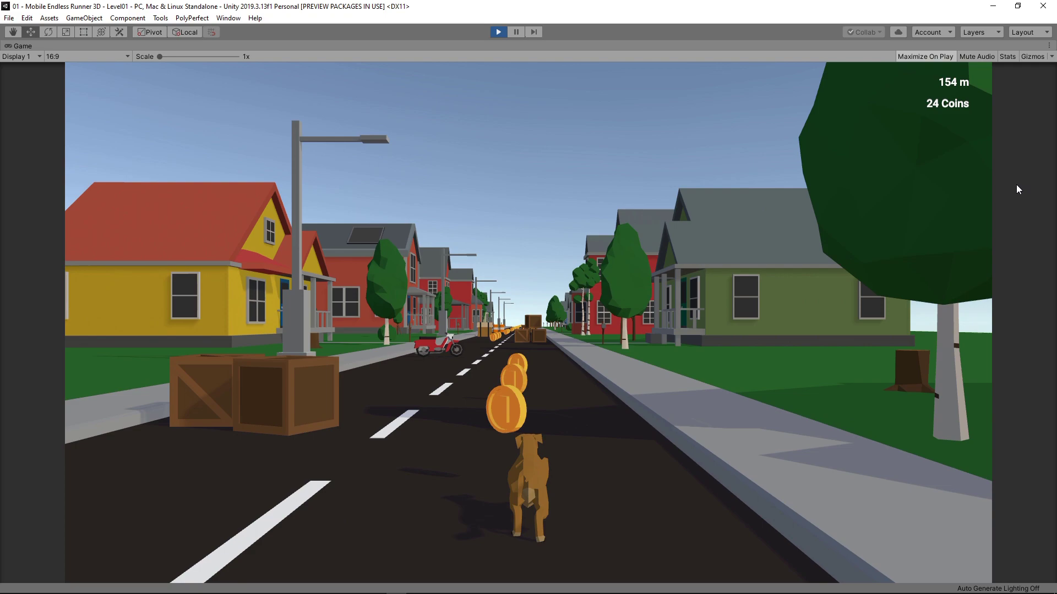
pyautogui.press('Left')
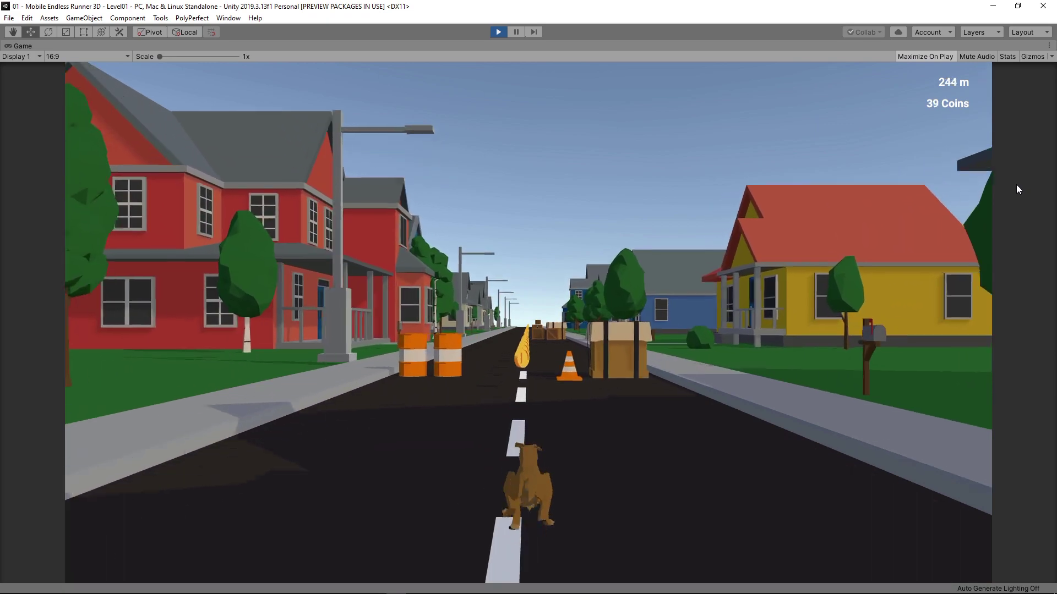
pyautogui.press('Left')
pyautogui.press('Right')
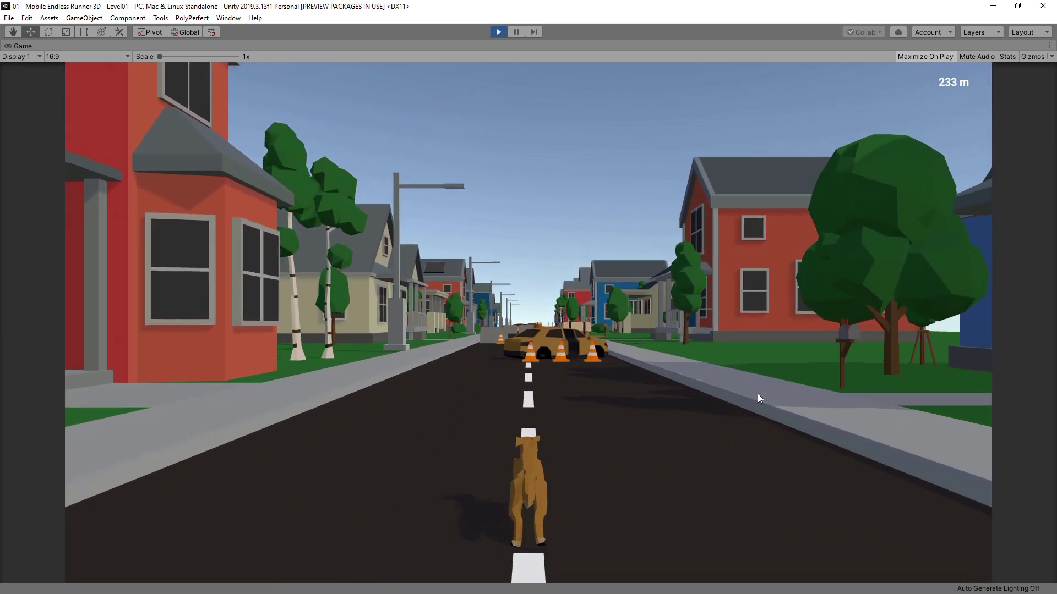
pyautogui.press('Left')
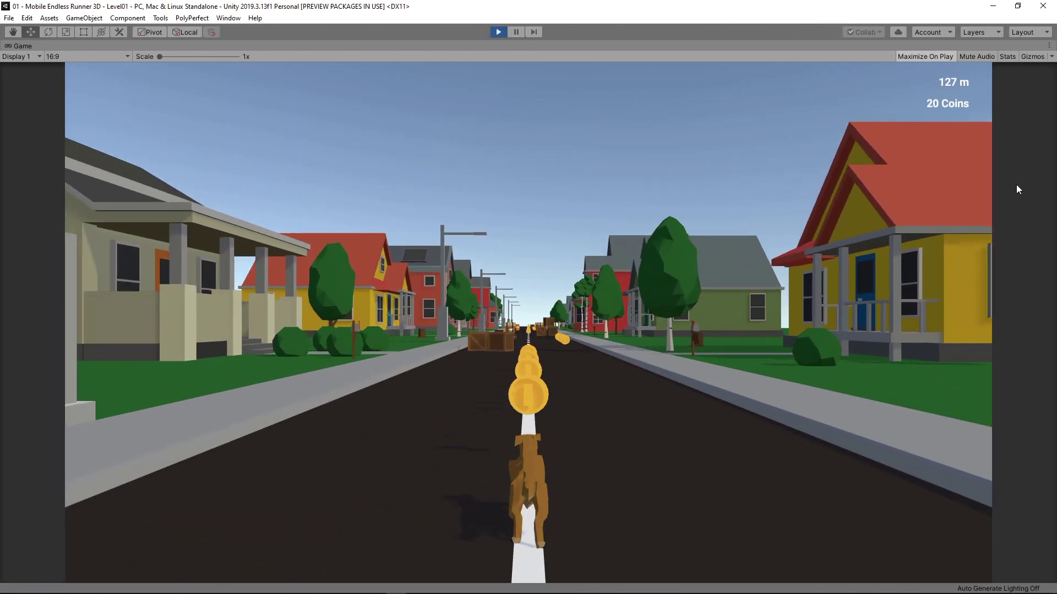
pyautogui.press('Right')
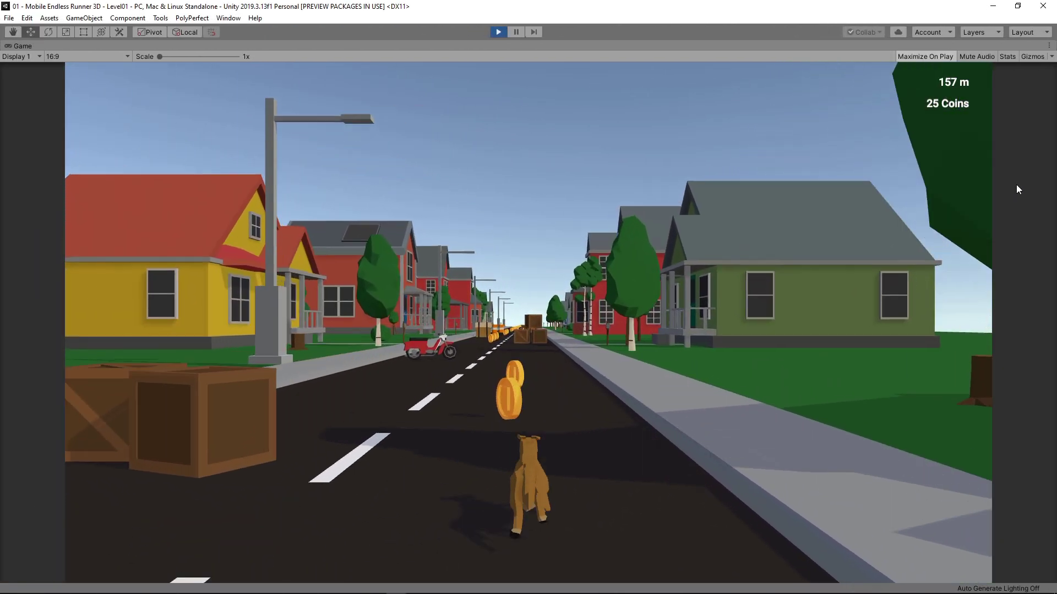
pyautogui.press('Left')
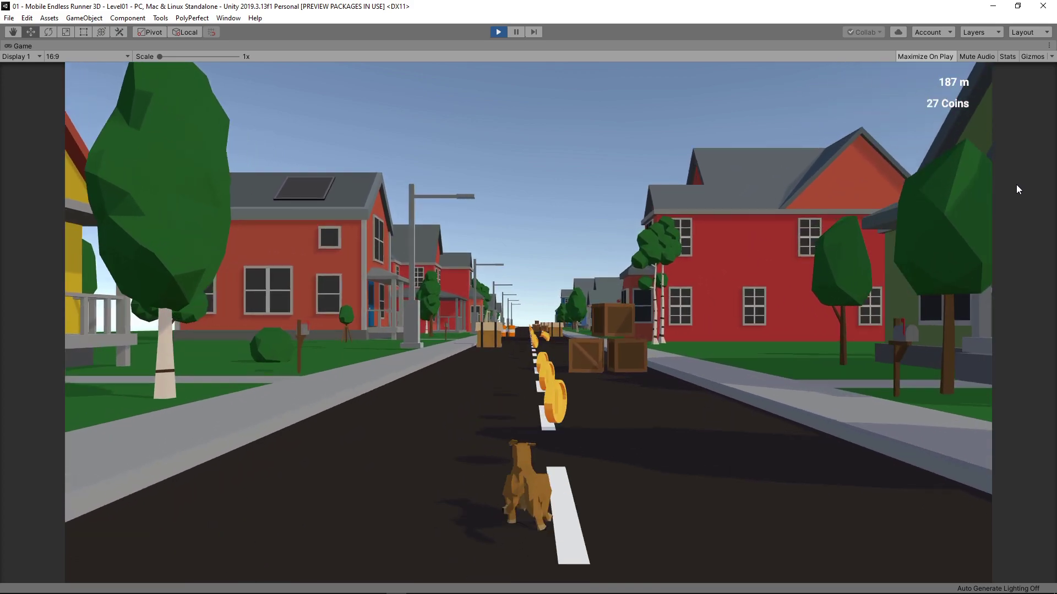
pyautogui.press('Right')
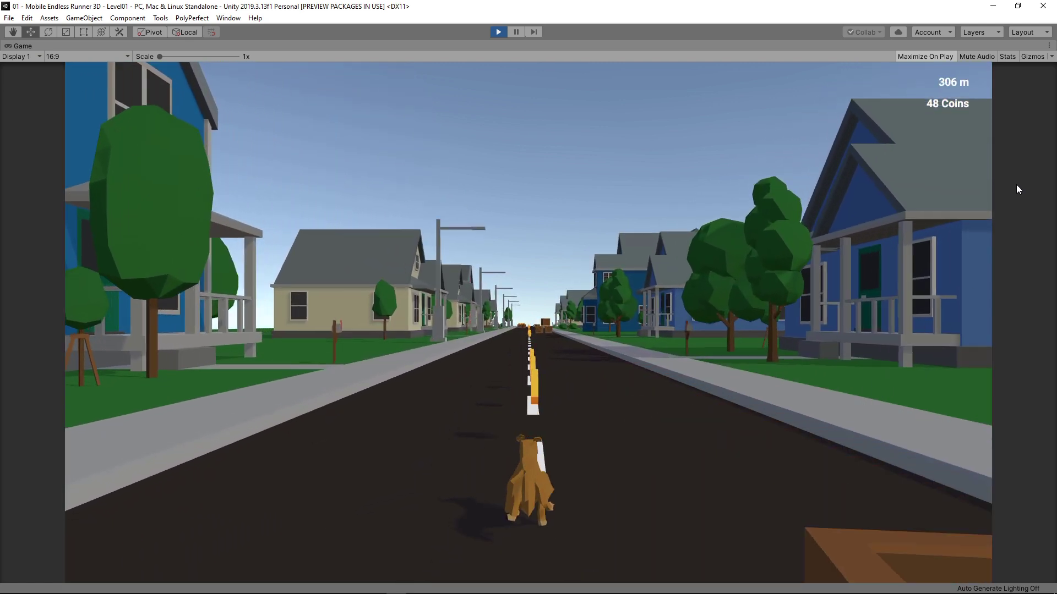
pyautogui.press('Left')
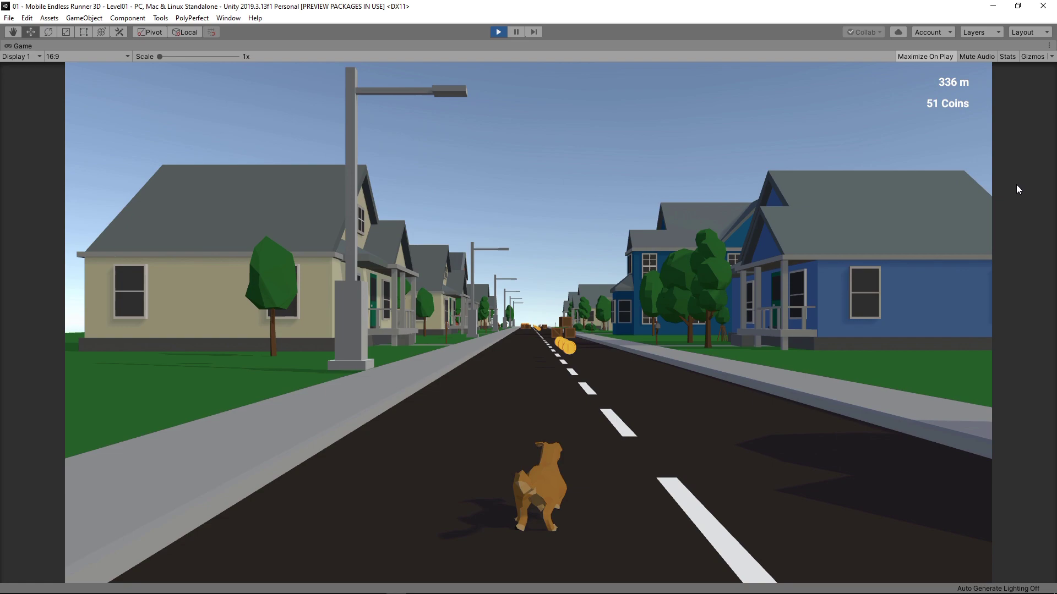
pyautogui.press('Right')
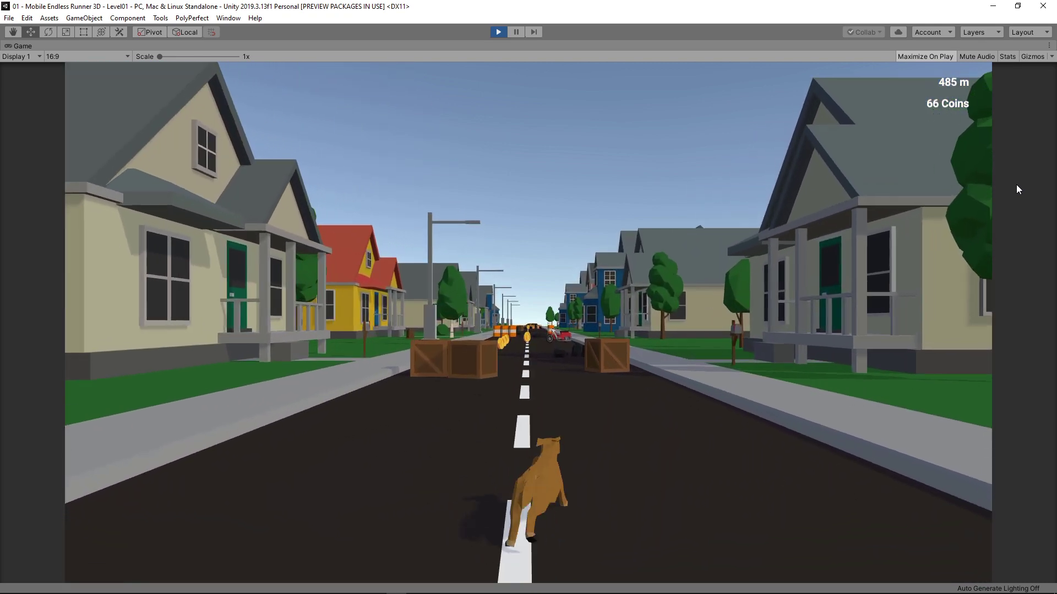
pyautogui.press('Left')
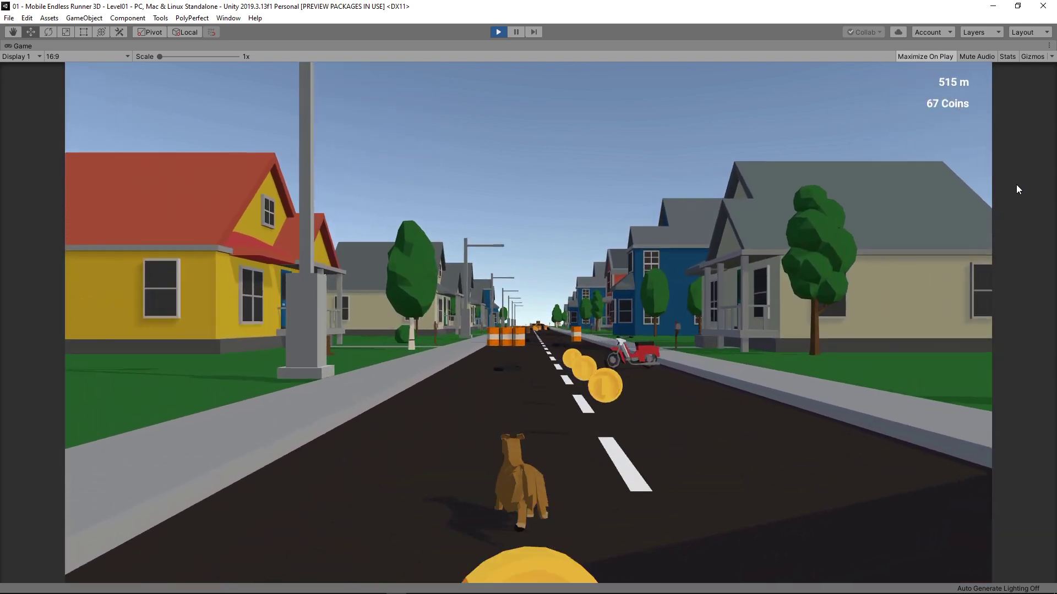
pyautogui.press('Right')
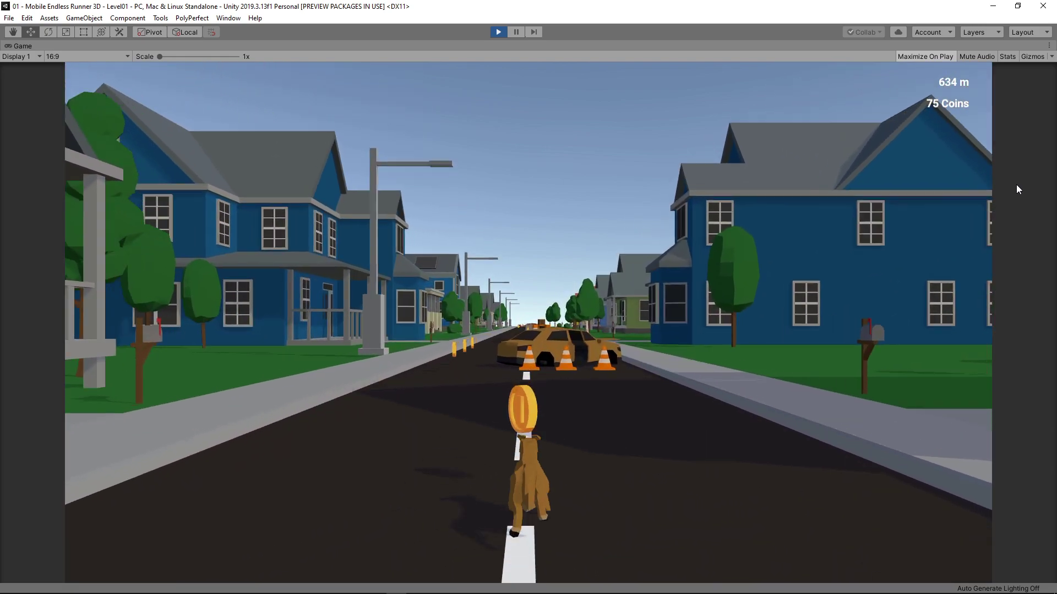
pyautogui.press('Left')
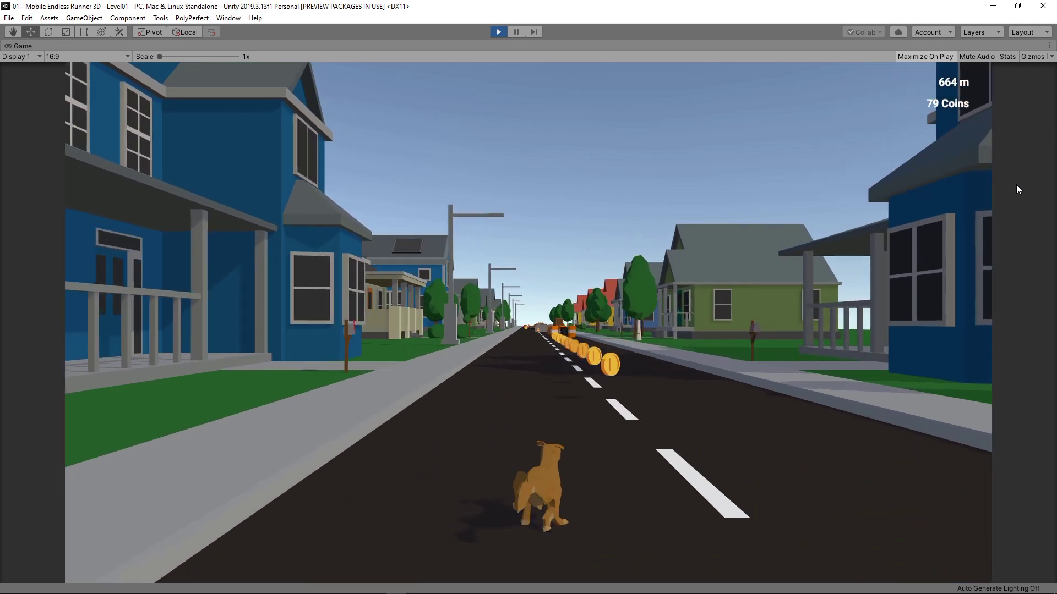
pyautogui.press('Right')
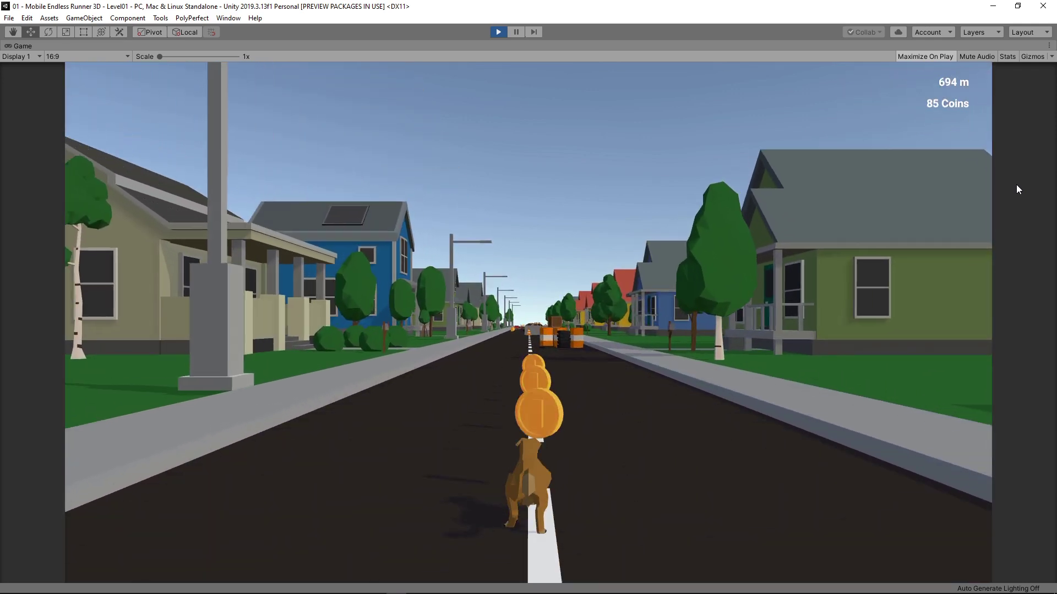
pyautogui.press('Left')
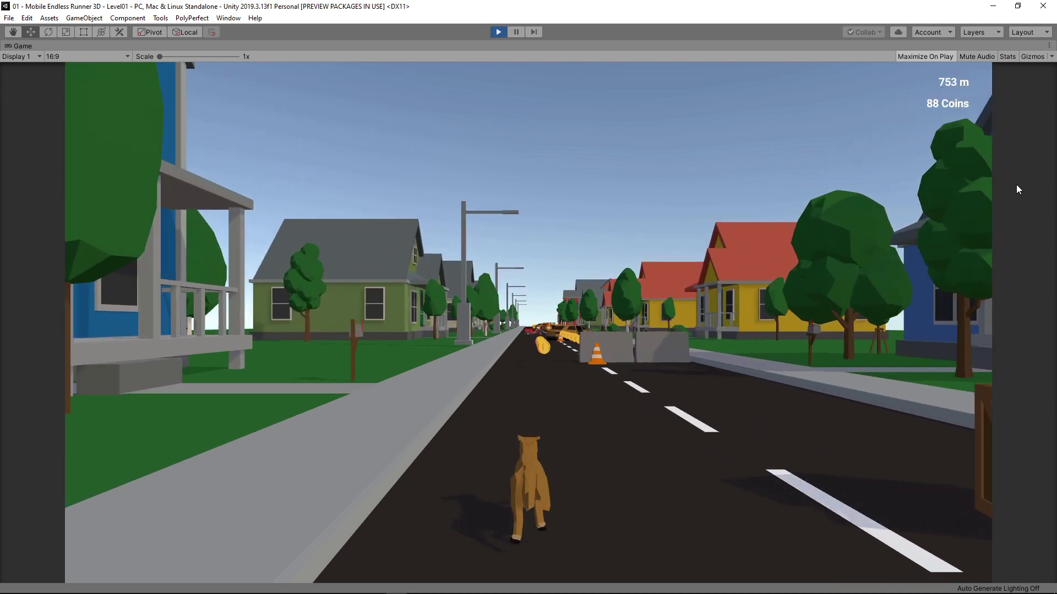
pyautogui.press('Right')
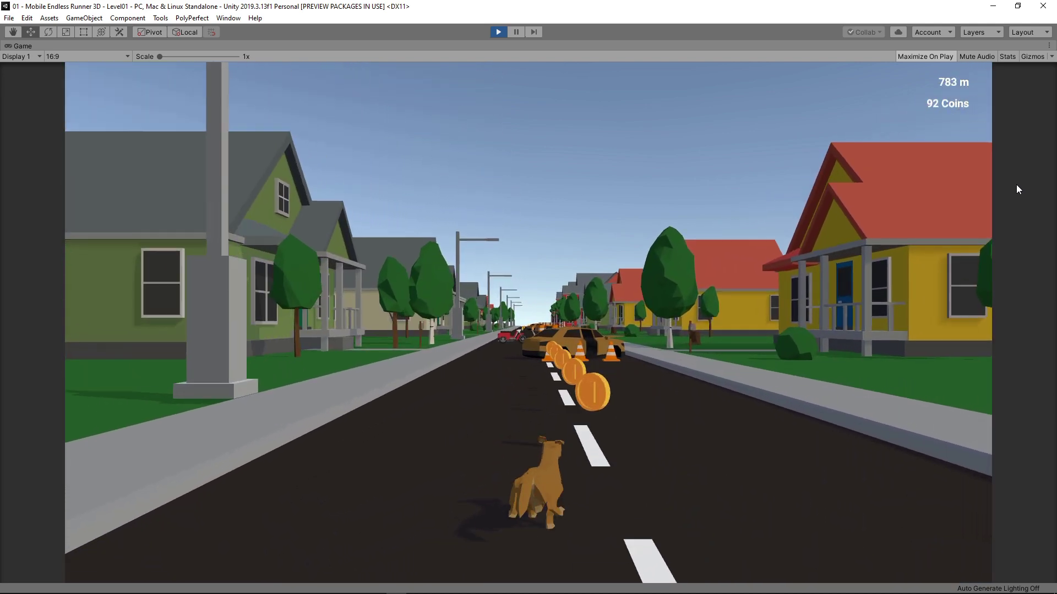
pyautogui.press('Left')
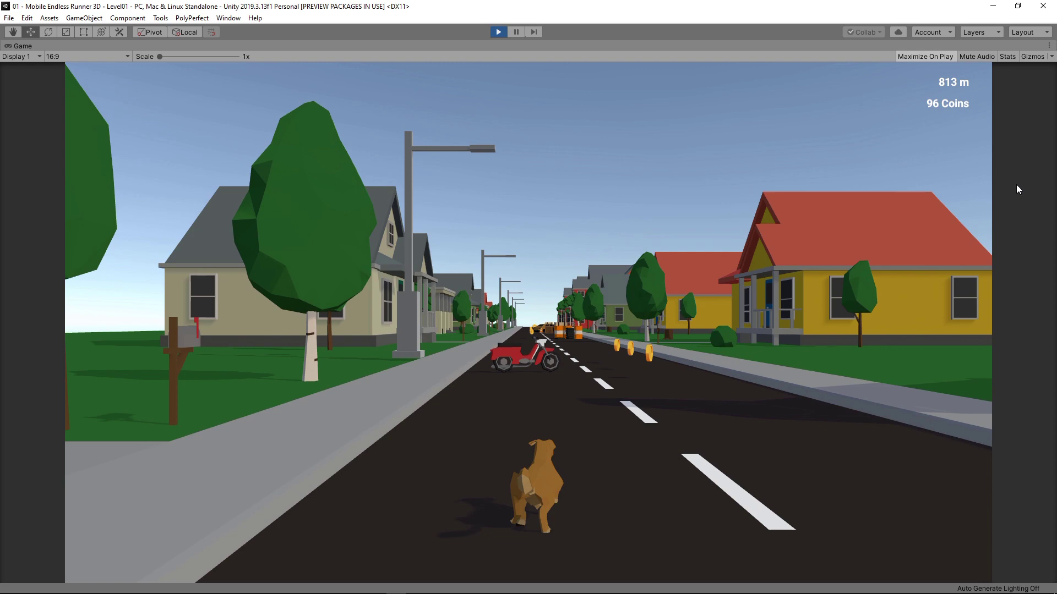
pyautogui.press('Right')
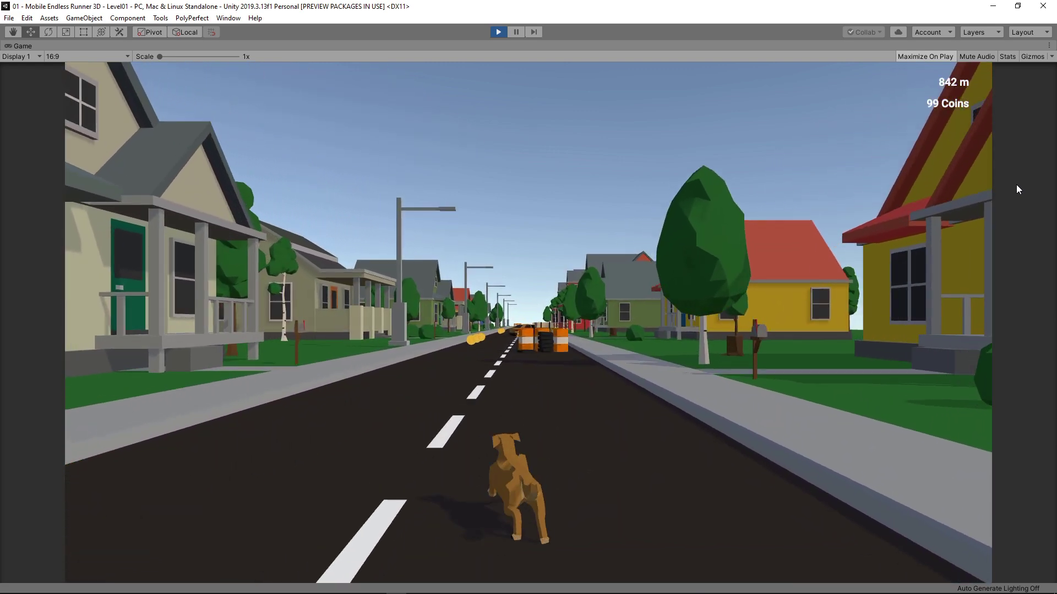
pyautogui.press('Left')
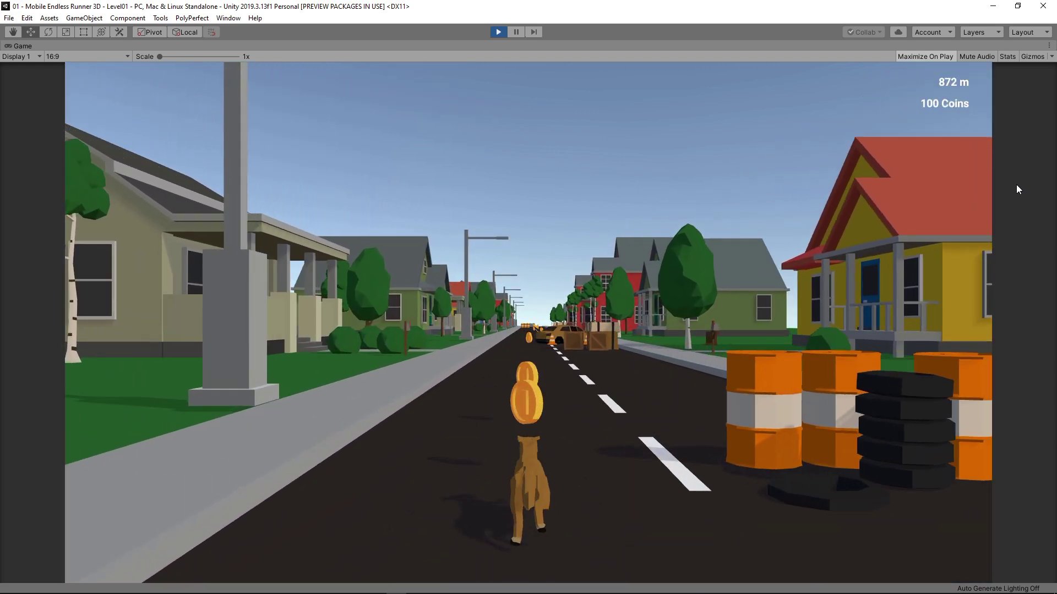